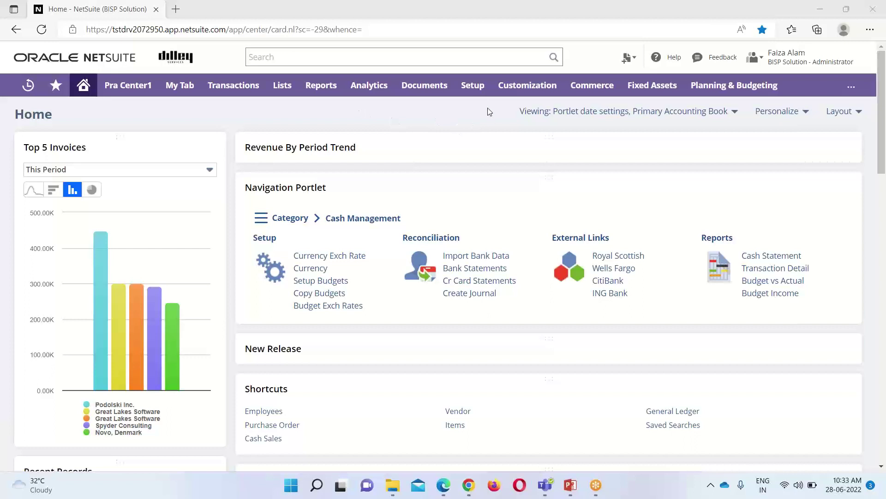
Confirm Bin Management and Multi-Location Inventory are enabled on Enable Features' Items & Inventory subtab
{"action": "mouse_move", "coordinate": [481, 90]}
{"action": "mouse_move", "coordinate": [487, 131]}
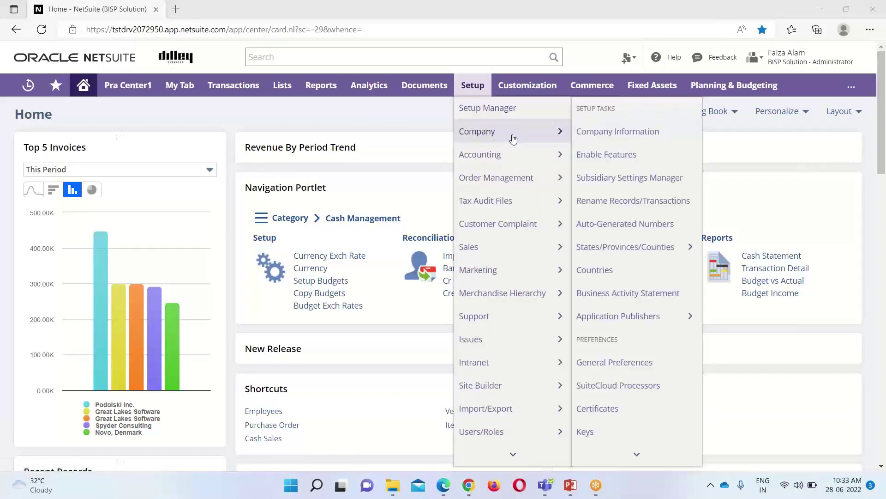
{"action": "left_click", "coordinate": [634, 154]}
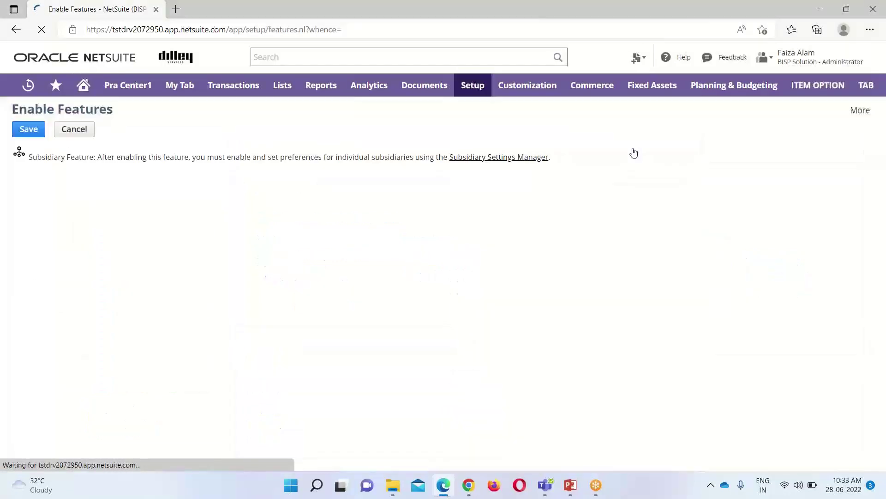
{"action": "scroll", "coordinate": [290, 214], "scroll_direction": "down", "scroll_amount": 4}
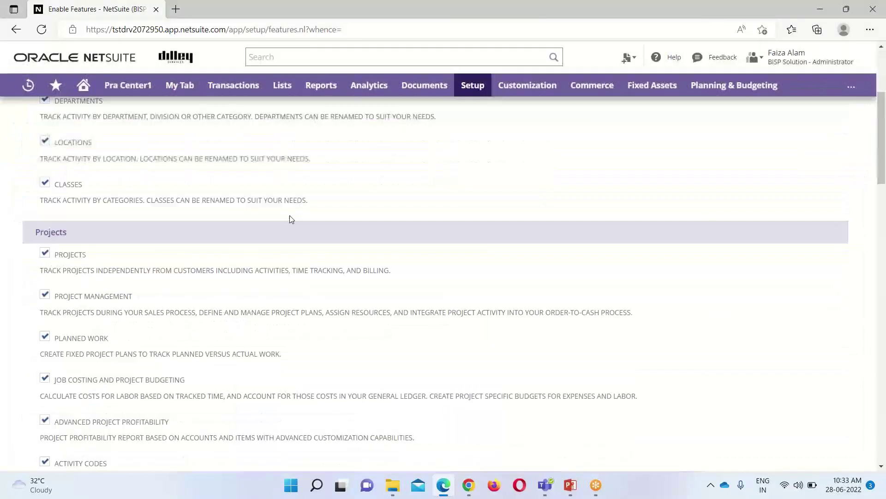
{"action": "scroll", "coordinate": [242, 179], "scroll_direction": "up", "scroll_amount": 3}
{"action": "left_click", "coordinate": [242, 179]}
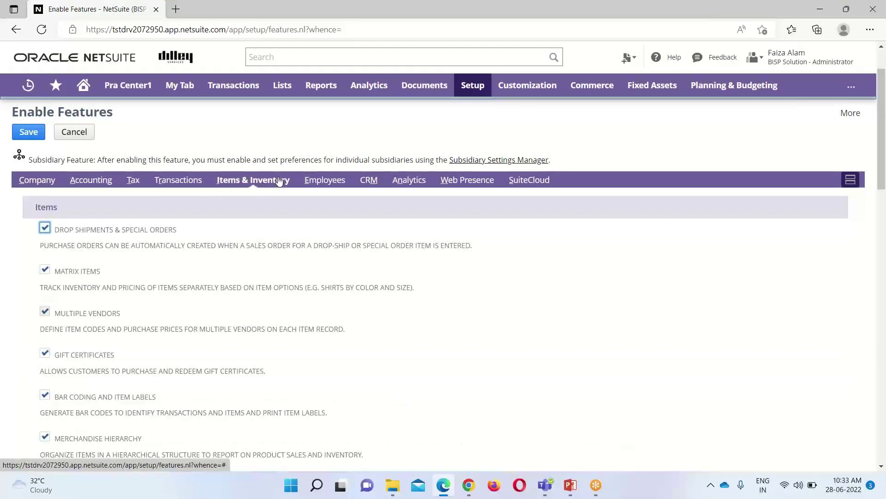
{"action": "scroll", "coordinate": [279, 180], "scroll_direction": "down", "scroll_amount": 8}
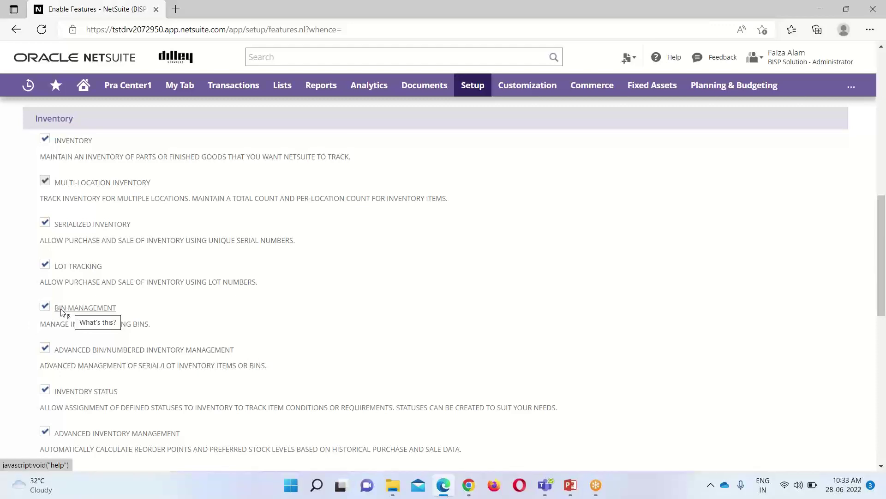
{"action": "scroll", "coordinate": [61, 312], "scroll_direction": "up", "scroll_amount": 6}
{"action": "scroll", "coordinate": [60, 312], "scroll_direction": "down", "scroll_amount": 2}
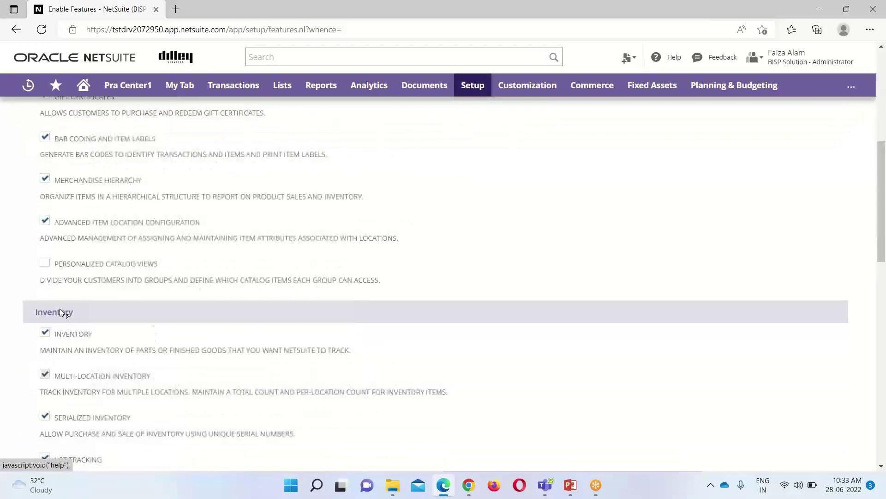
{"action": "scroll", "coordinate": [60, 312], "scroll_direction": "up", "scroll_amount": 7}
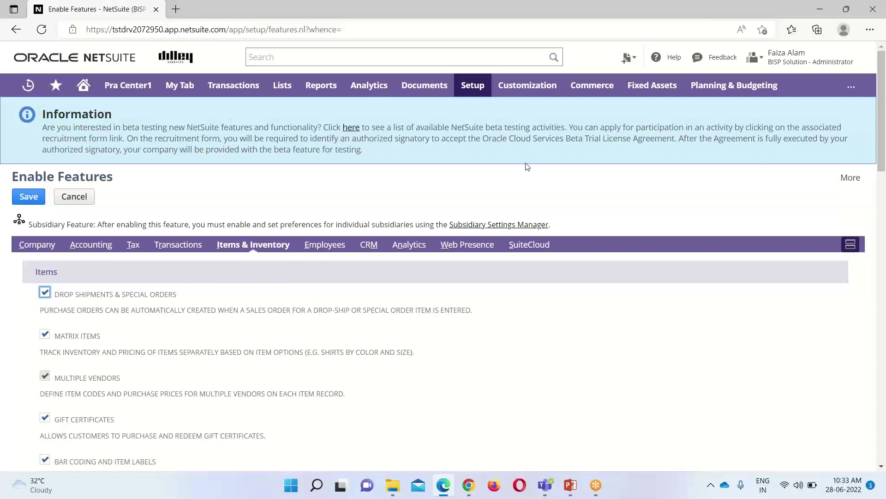
Verify Use Preferred Bin On Item Receipts is checked in Accounting Preferences Items/Transactions
{"action": "mouse_move", "coordinate": [472, 86]}
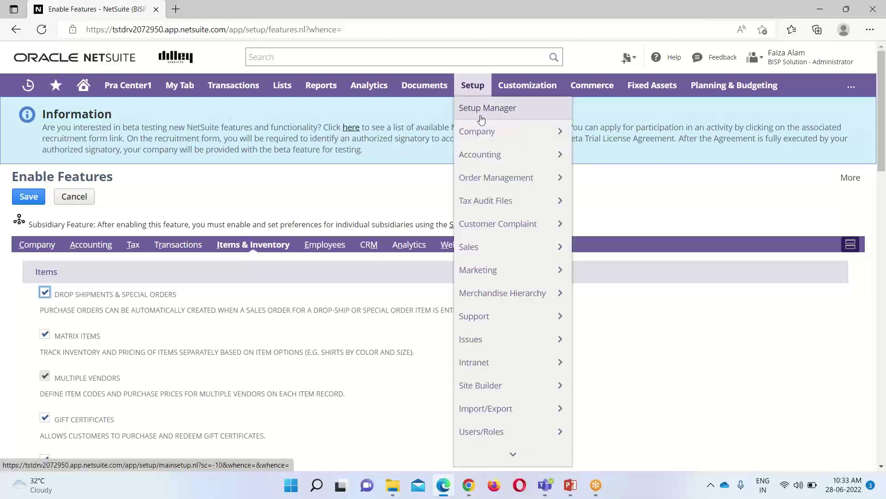
{"action": "mouse_move", "coordinate": [485, 138]}
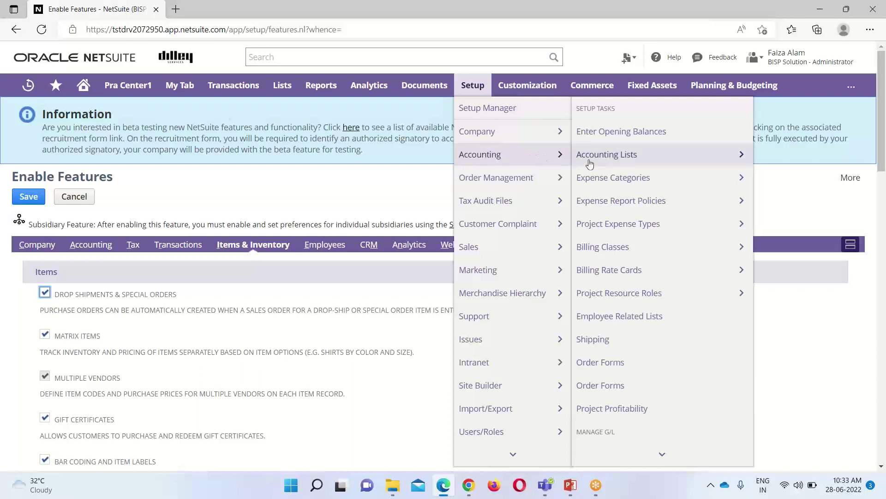
{"action": "mouse_move", "coordinate": [660, 452]}
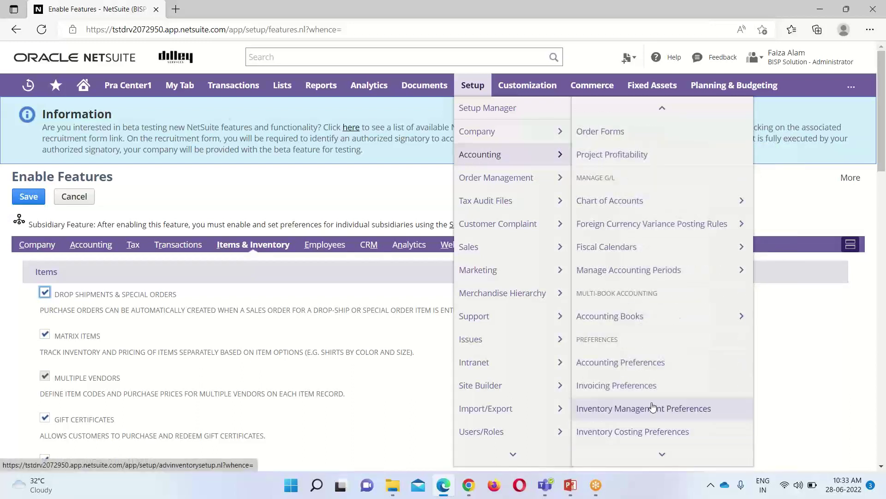
{"action": "left_click", "coordinate": [651, 364]}
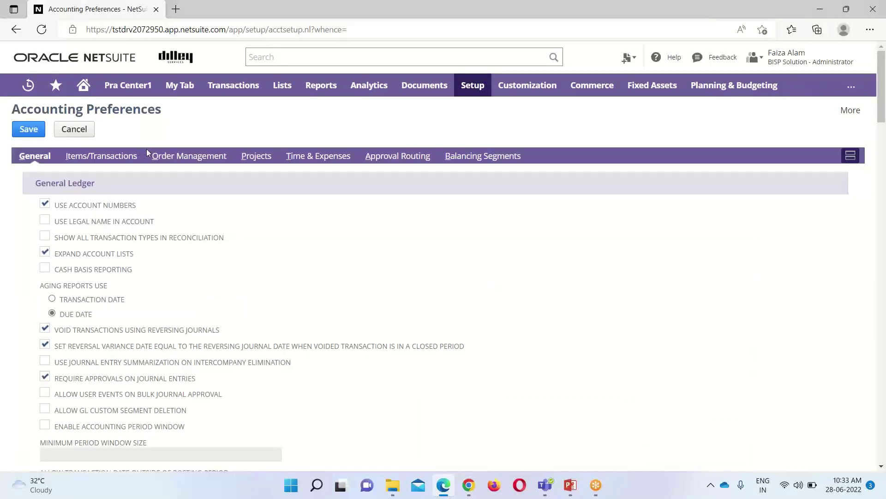
{"action": "left_click", "coordinate": [127, 157]}
{"action": "scroll", "coordinate": [150, 172], "scroll_direction": "down", "scroll_amount": 10}
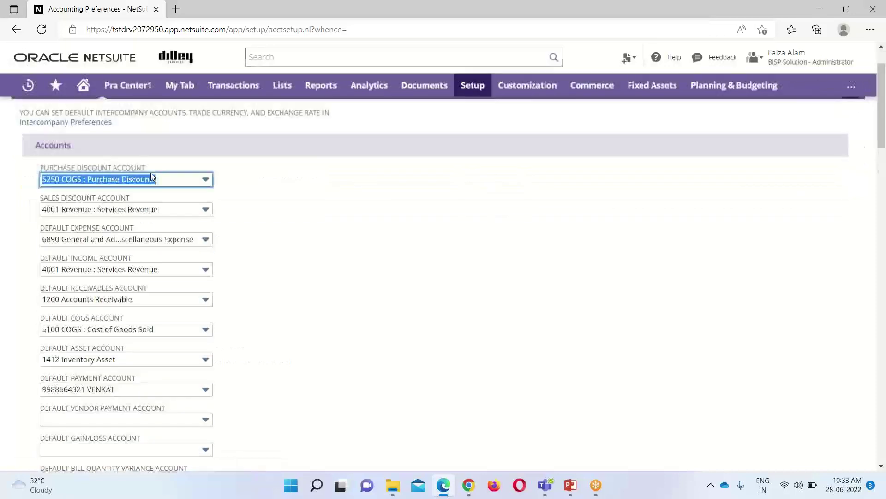
{"action": "scroll", "coordinate": [151, 173], "scroll_direction": "down", "scroll_amount": 10}
{"action": "scroll", "coordinate": [152, 175], "scroll_direction": "down", "scroll_amount": 1}
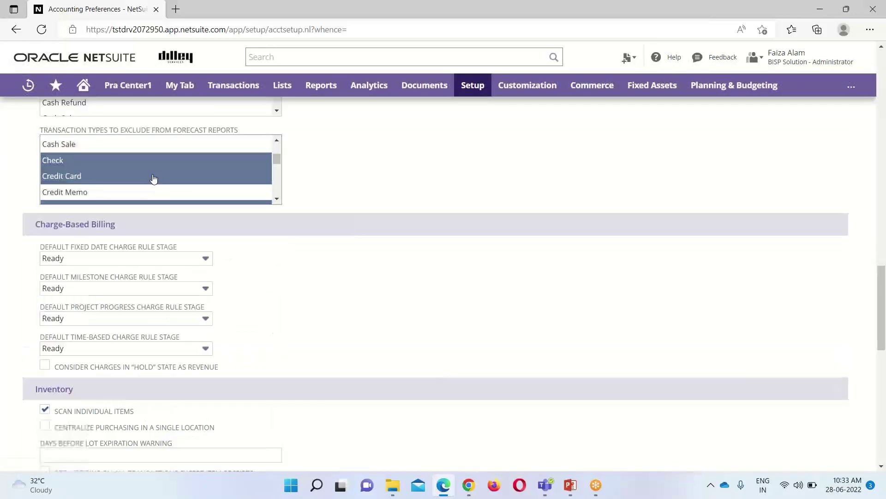
{"action": "scroll", "coordinate": [195, 319], "scroll_direction": "down", "scroll_amount": 4}
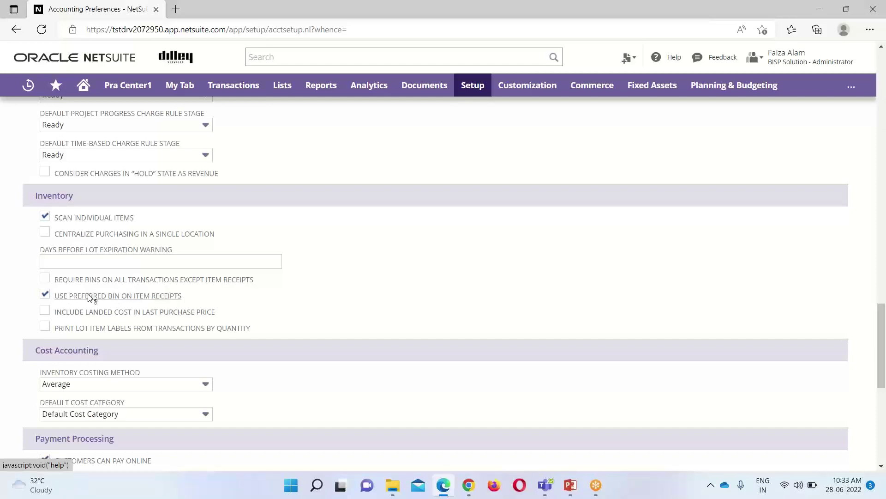
{"action": "scroll", "coordinate": [125, 288], "scroll_direction": "up", "scroll_amount": 8}
{"action": "scroll", "coordinate": [424, 255], "scroll_direction": "up", "scroll_amount": 20}
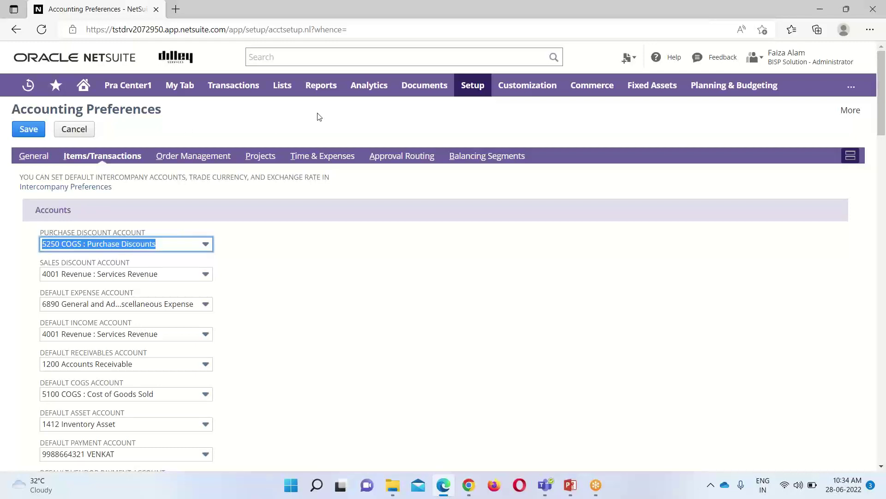
Go to Lists > Supply Chain > Bins and begin a new bin record
{"action": "mouse_move", "coordinate": [282, 85]}
{"action": "mouse_move", "coordinate": [301, 159]}
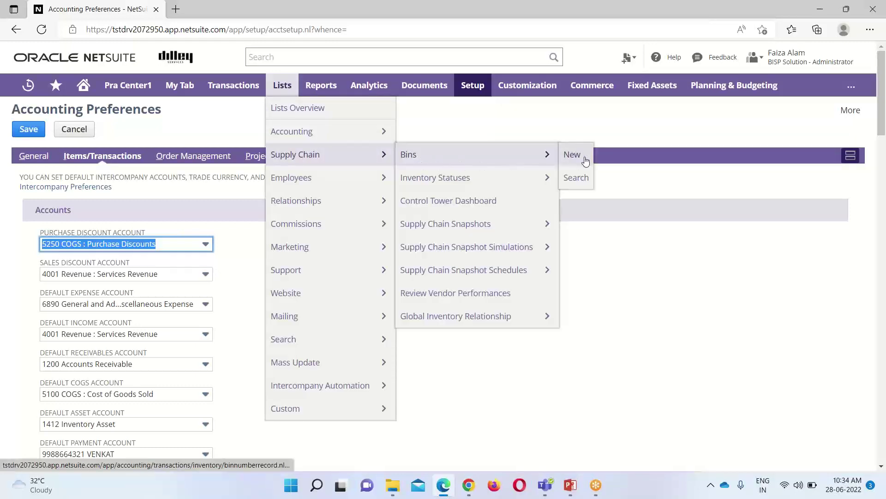
{"action": "left_click", "coordinate": [444, 156]}
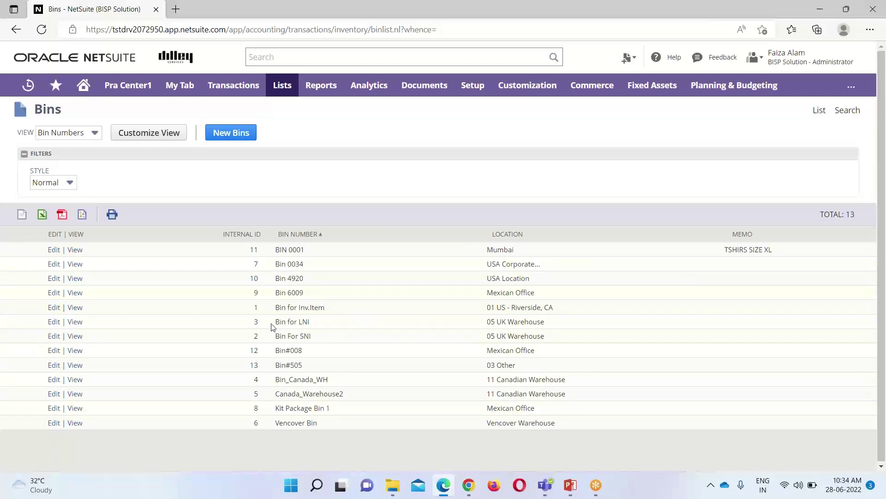
{"action": "left_click", "coordinate": [230, 138]}
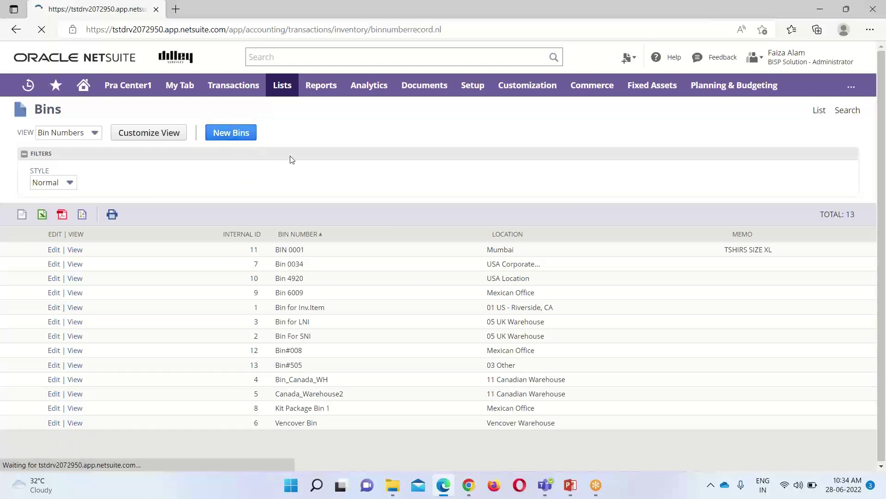
Enter Bin#005 as the new bin number
{"action": "left_click", "coordinate": [112, 170]}
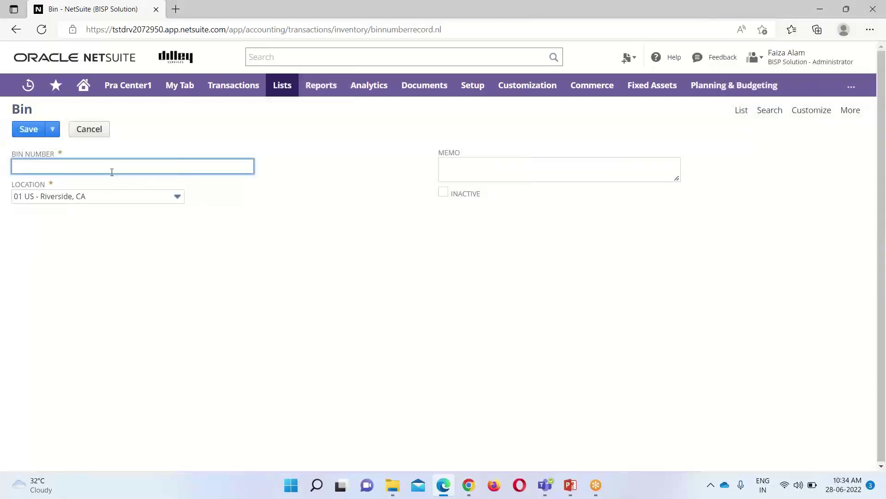
{"action": "type", "text": "Bin#505"}
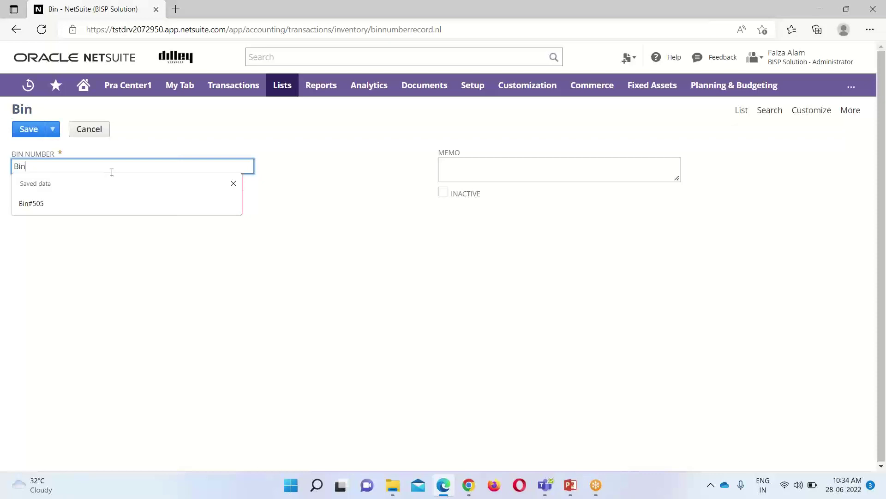
{"action": "left_click", "coordinate": [84, 203]}
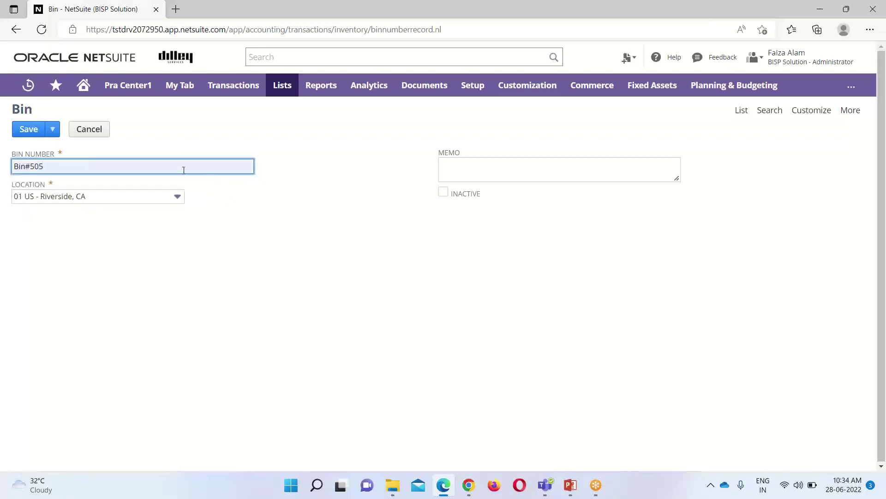
{"action": "key", "text": "BackSpace"}
{"action": "key", "text": "BackSpace"}
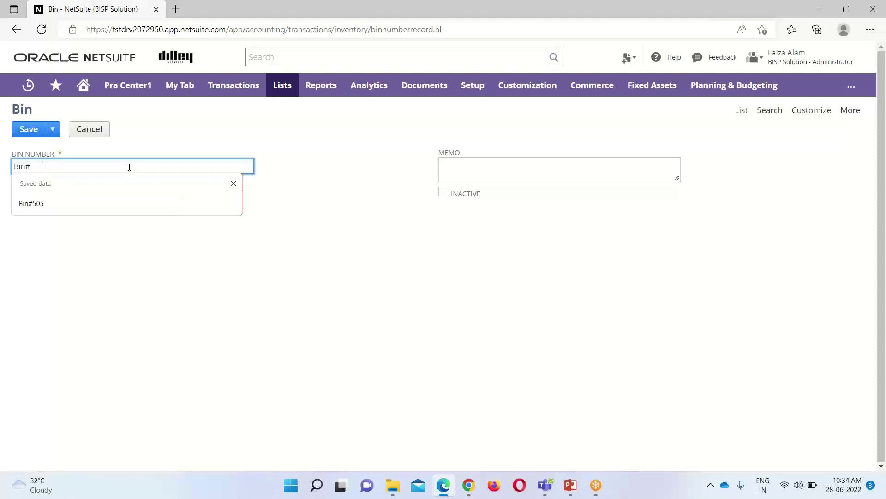
{"action": "type", "text": "005"}
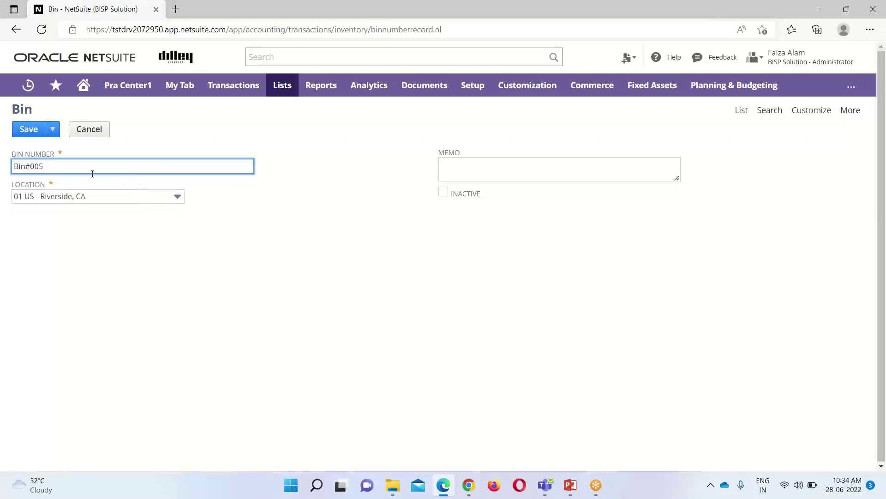
Set the bin's location to Canadian Corporate Office and save it
{"action": "left_click", "coordinate": [176, 196]}
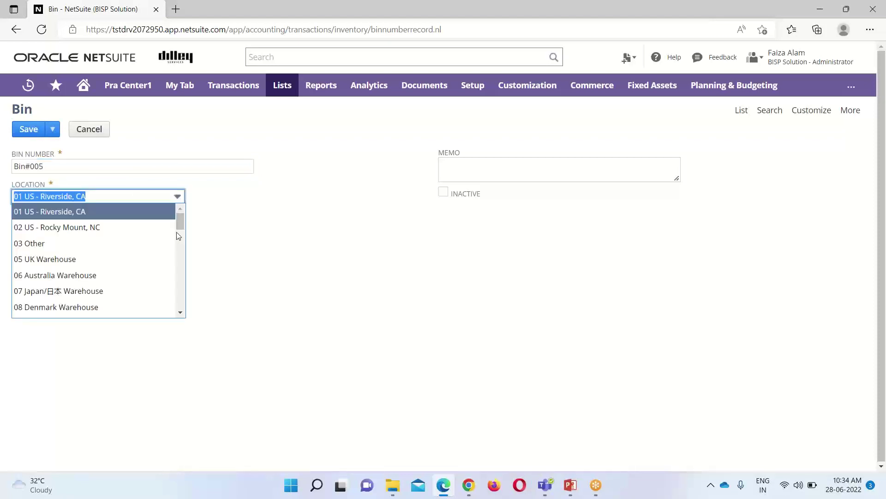
{"action": "scroll", "coordinate": [178, 235], "scroll_direction": "down", "scroll_amount": 6}
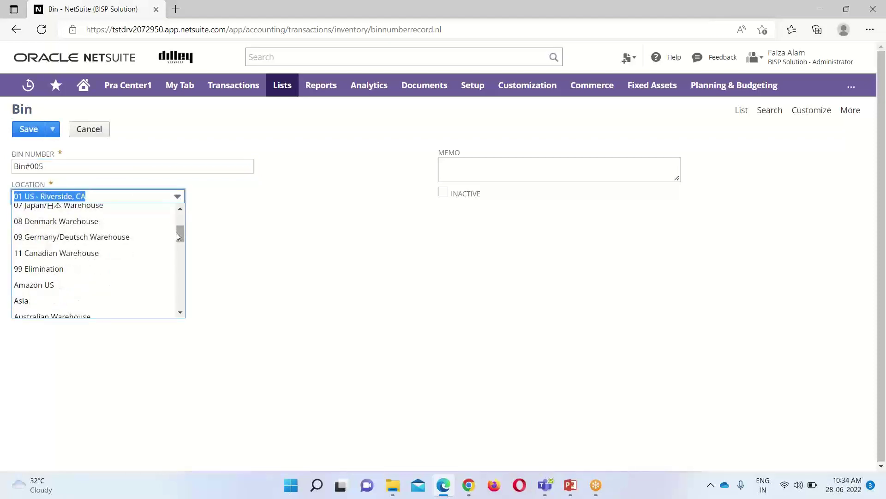
{"action": "scroll", "coordinate": [171, 236], "scroll_direction": "down", "scroll_amount": 3}
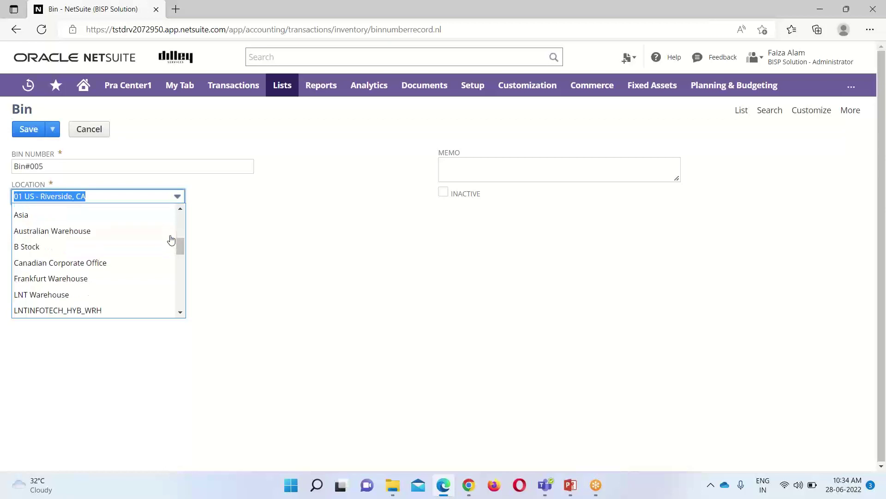
{"action": "scroll", "coordinate": [170, 237], "scroll_direction": "down", "scroll_amount": 1}
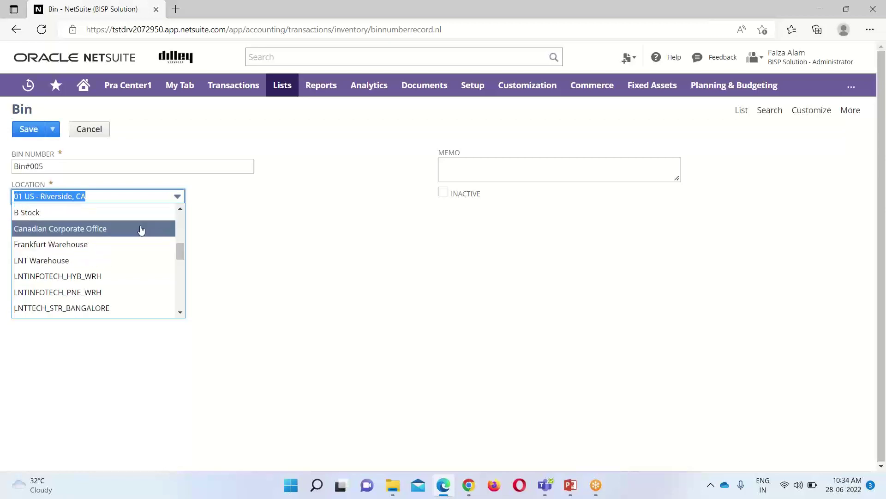
{"action": "left_click", "coordinate": [138, 230]}
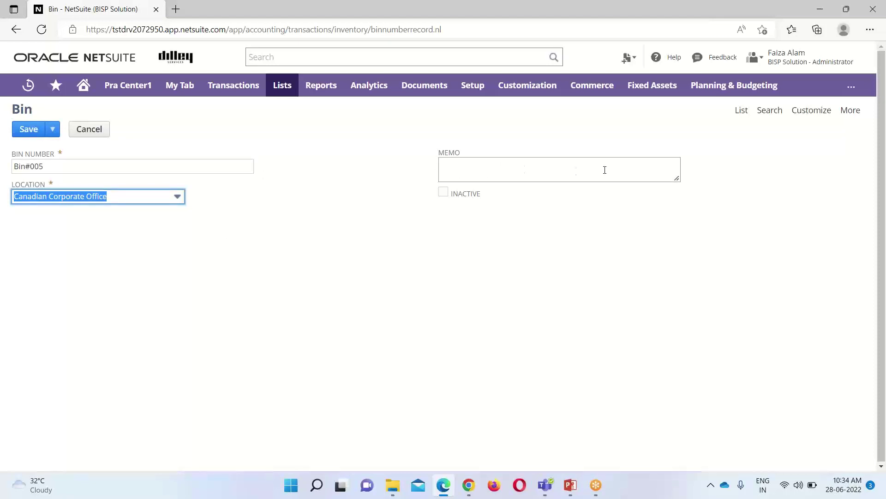
{"action": "left_click", "coordinate": [29, 129]}
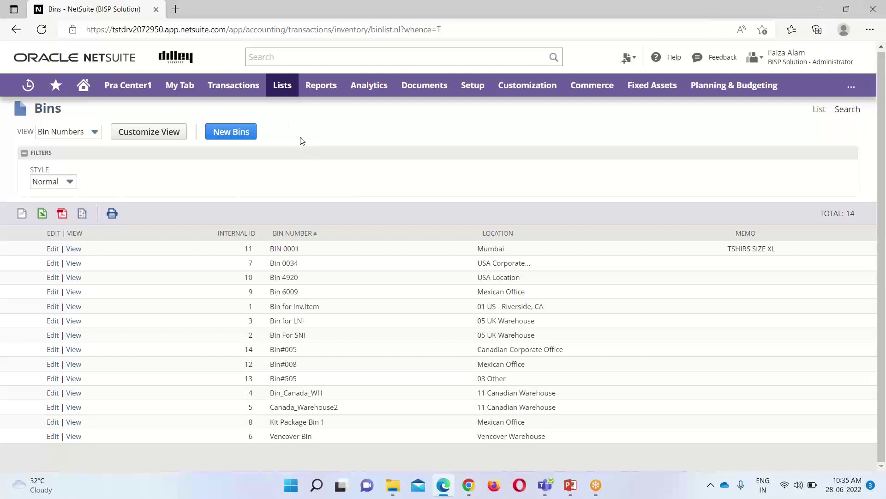
Open the Items list in a new browser tab and edit Processor 005
{"action": "mouse_move", "coordinate": [289, 93]}
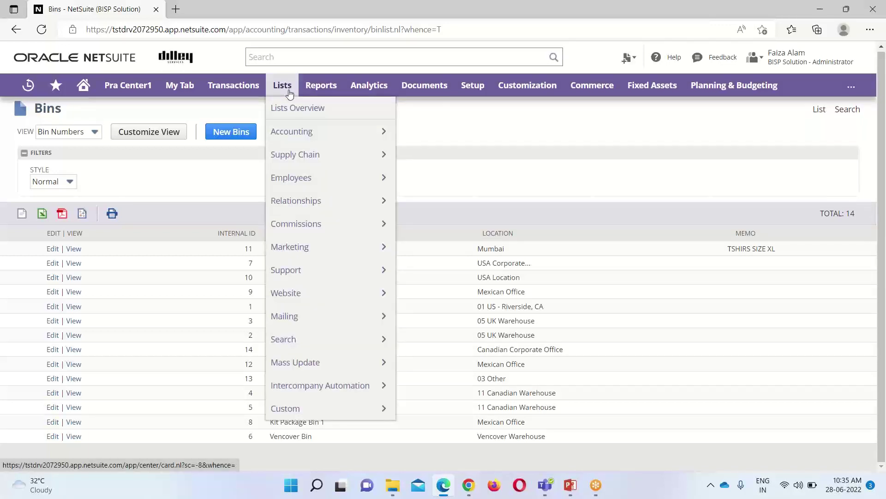
{"action": "mouse_move", "coordinate": [336, 131]}
{"action": "mouse_move", "coordinate": [441, 142]}
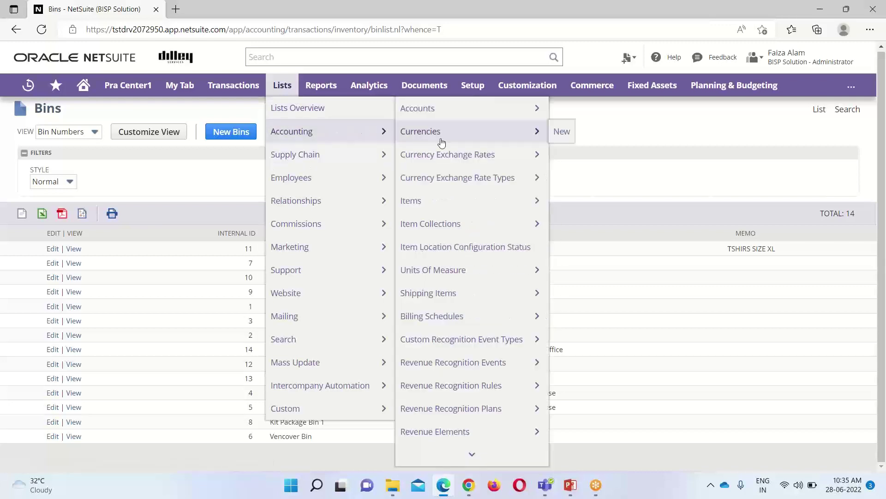
{"action": "middle_click", "coordinate": [450, 206]}
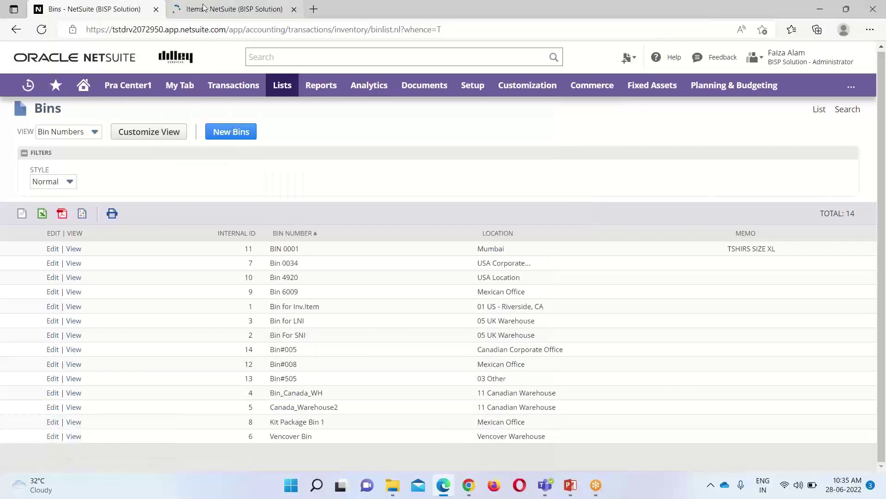
{"action": "left_click", "coordinate": [204, 6]}
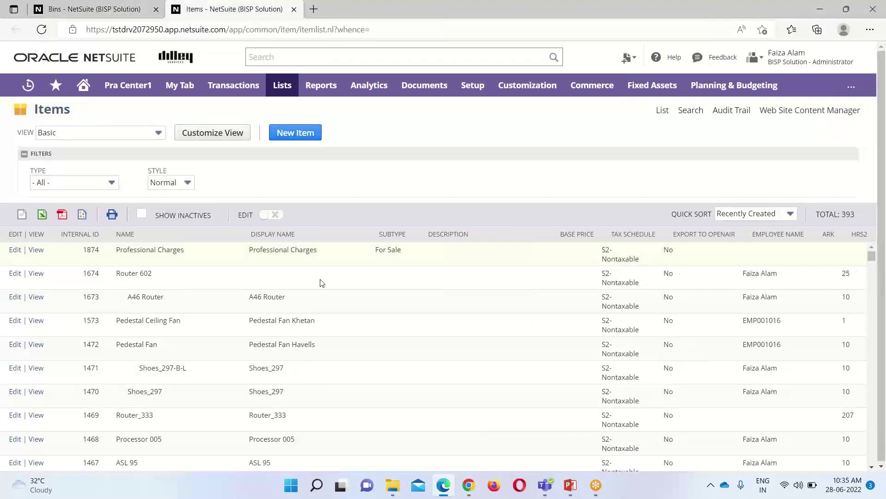
{"action": "scroll", "coordinate": [428, 290], "scroll_direction": "down", "scroll_amount": 2}
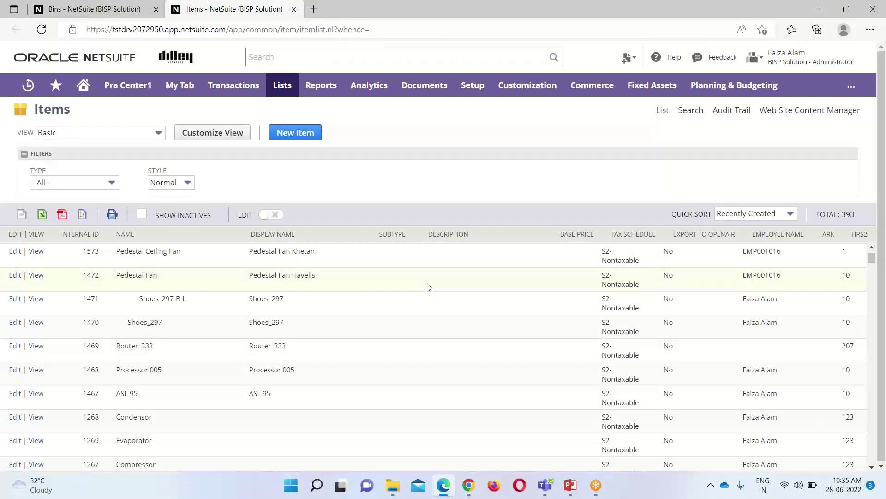
{"action": "scroll", "coordinate": [428, 287], "scroll_direction": "down", "scroll_amount": 1}
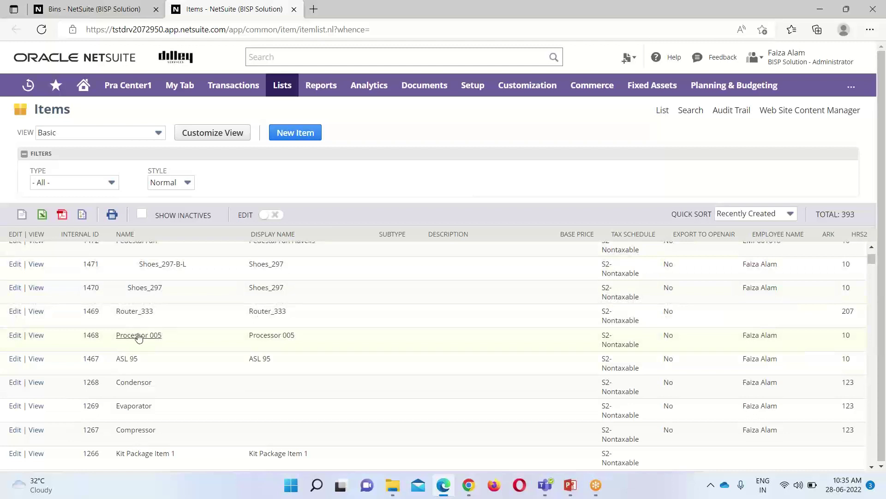
{"action": "left_click", "coordinate": [11, 339]}
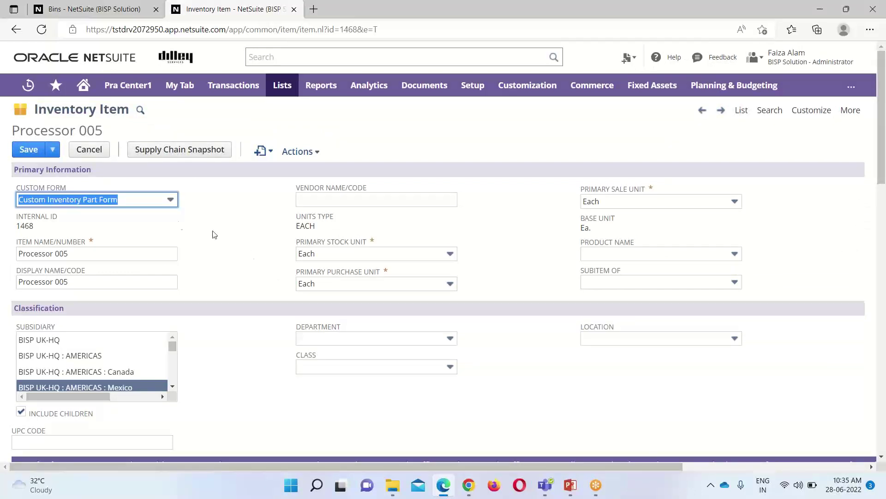
Set the Custom Form field to Standard Inventory Part Form
{"action": "left_click", "coordinate": [169, 201]}
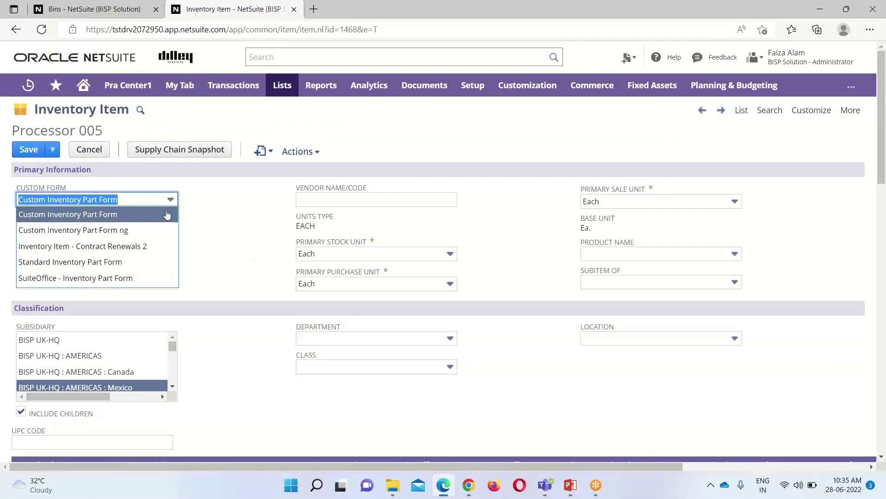
{"action": "left_click", "coordinate": [162, 262]}
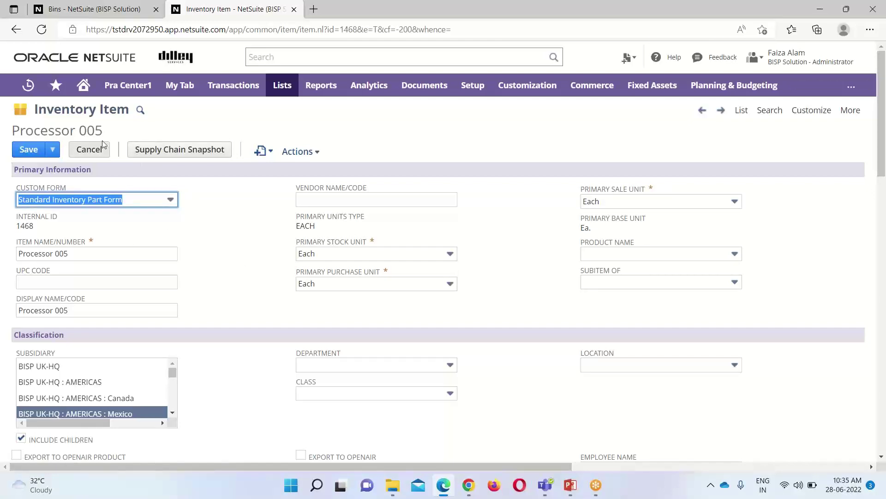
Check Use Bins under Inventory Management and acknowledge the associated-bins alert
{"action": "scroll", "coordinate": [197, 214], "scroll_direction": "down", "scroll_amount": 3}
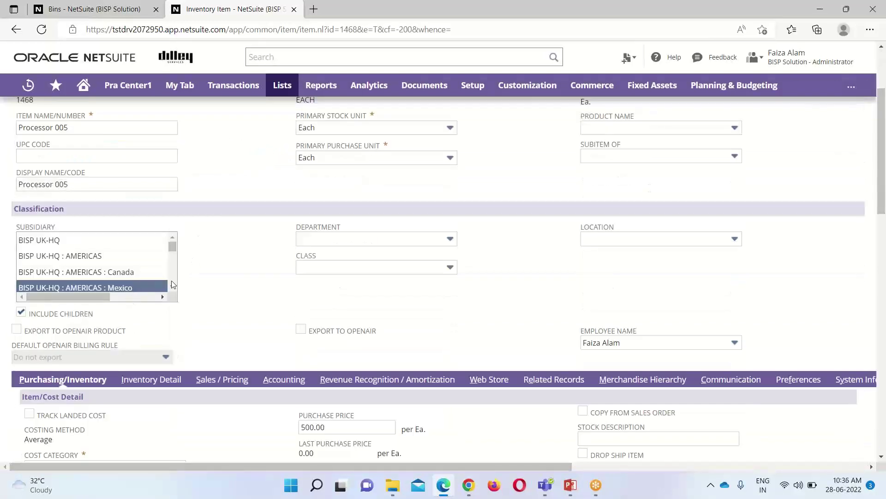
{"action": "scroll", "coordinate": [161, 294], "scroll_direction": "down", "scroll_amount": 5}
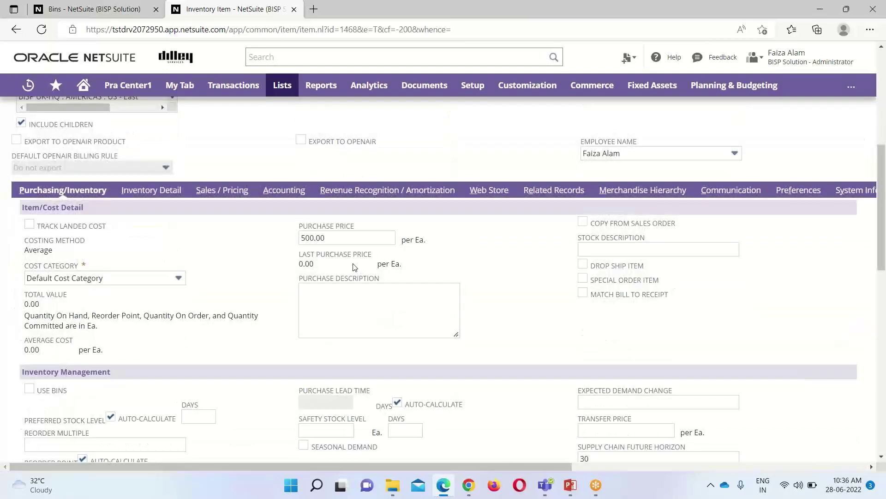
{"action": "scroll", "coordinate": [354, 265], "scroll_direction": "down", "scroll_amount": 3}
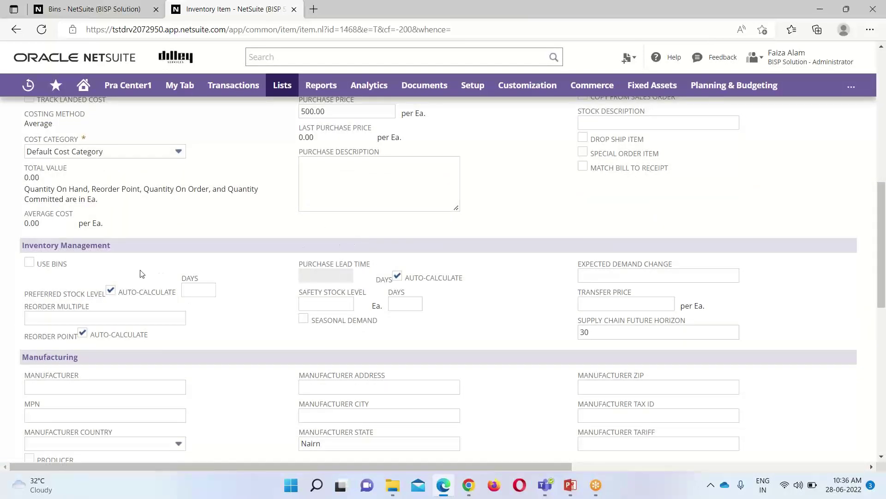
{"action": "left_click", "coordinate": [29, 264]}
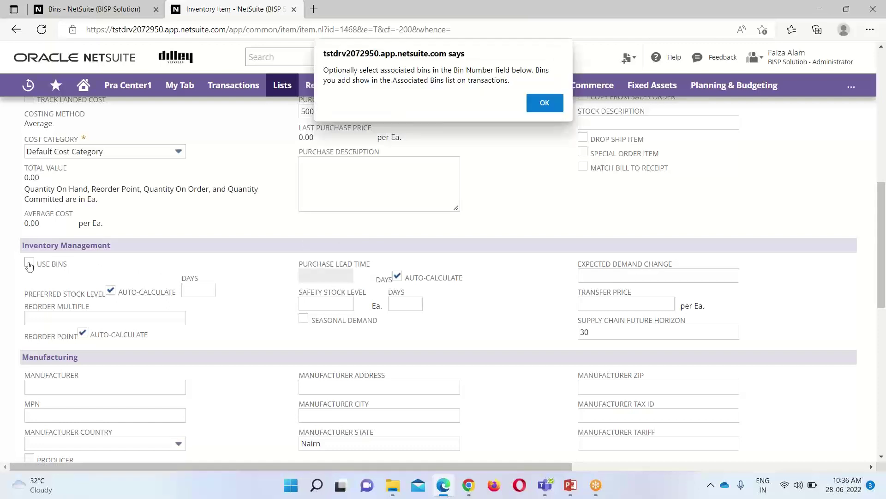
{"action": "left_click", "coordinate": [552, 107]}
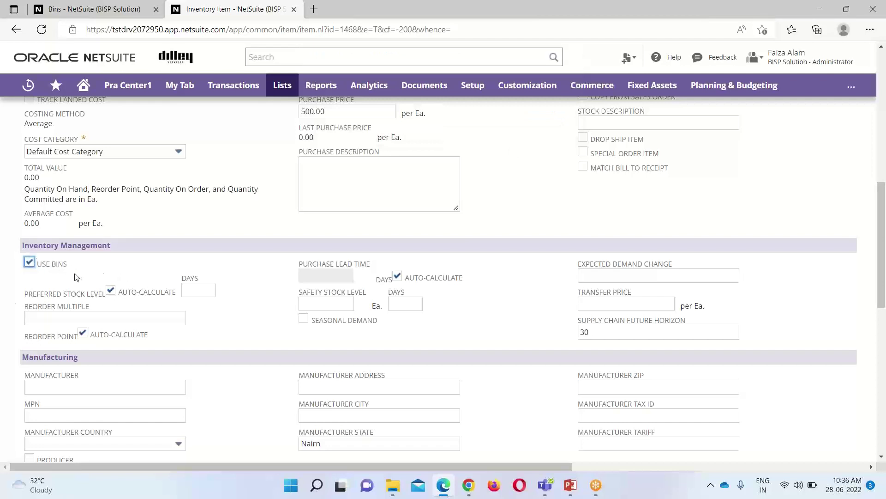
{"action": "scroll", "coordinate": [249, 281], "scroll_direction": "down", "scroll_amount": 1}
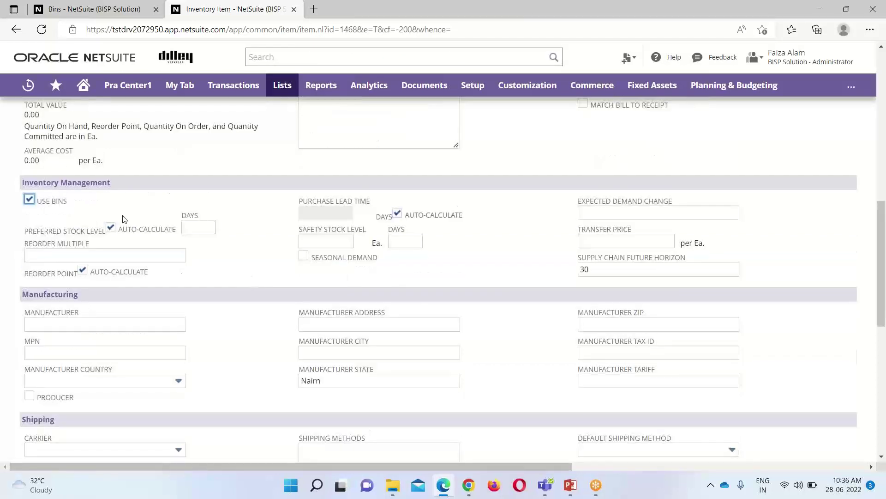
{"action": "scroll", "coordinate": [267, 254], "scroll_direction": "down", "scroll_amount": 3}
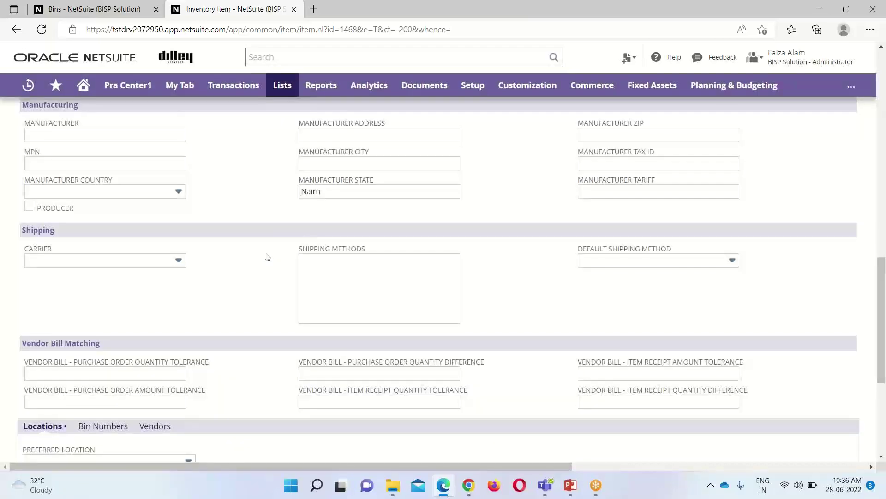
{"action": "scroll", "coordinate": [266, 256], "scroll_direction": "down", "scroll_amount": 4}
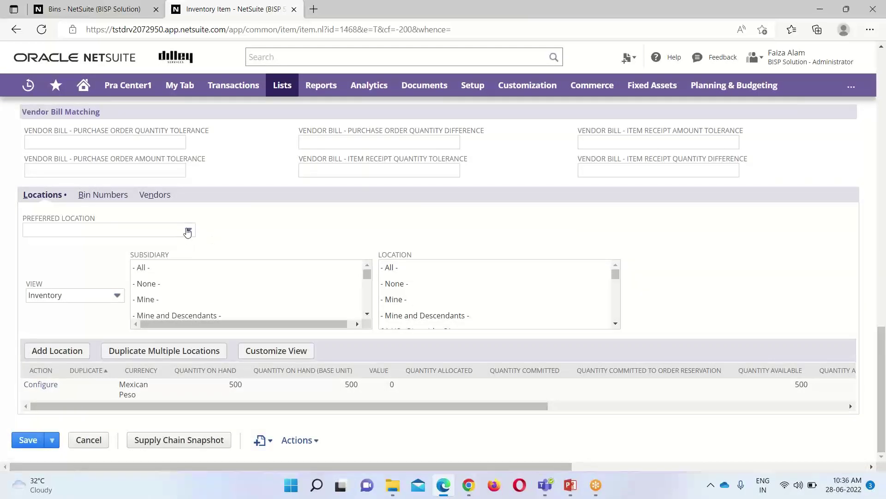
Add a Bin Numbers line: Canadian Corporate Office, Bin#005, marked Preferred
{"action": "left_click", "coordinate": [92, 198]}
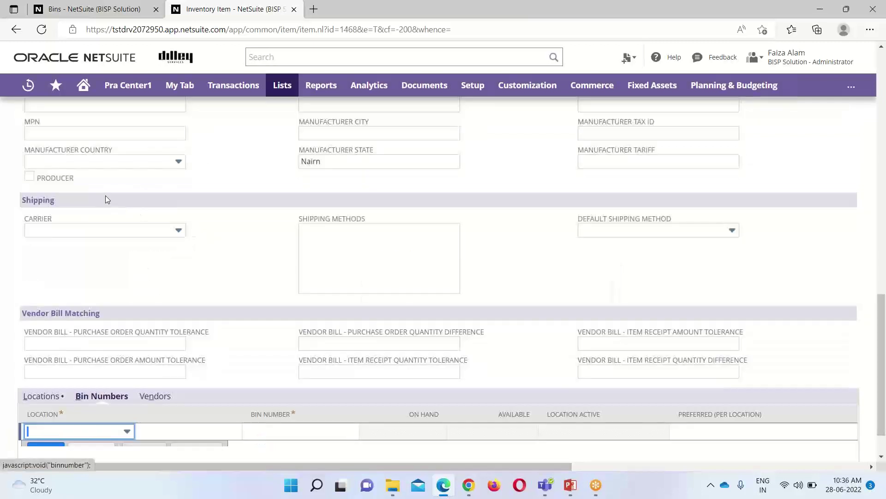
{"action": "scroll", "coordinate": [194, 332], "scroll_direction": "down", "scroll_amount": 1}
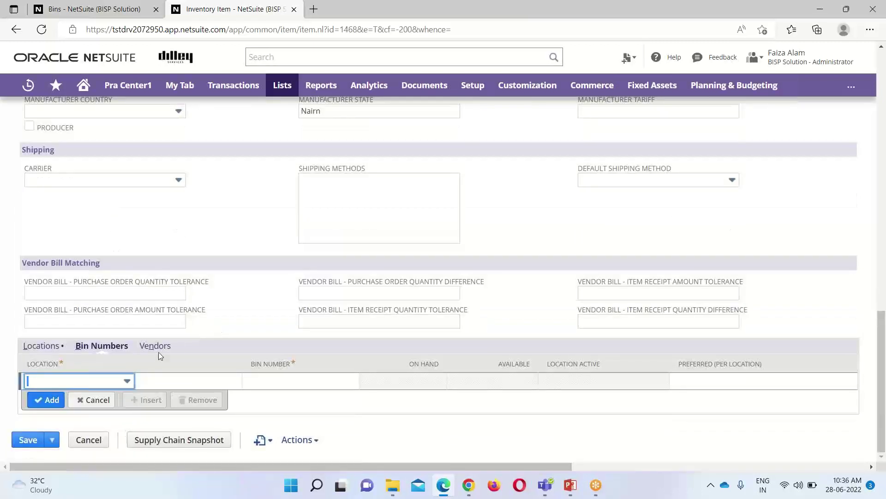
{"action": "left_click", "coordinate": [127, 380]}
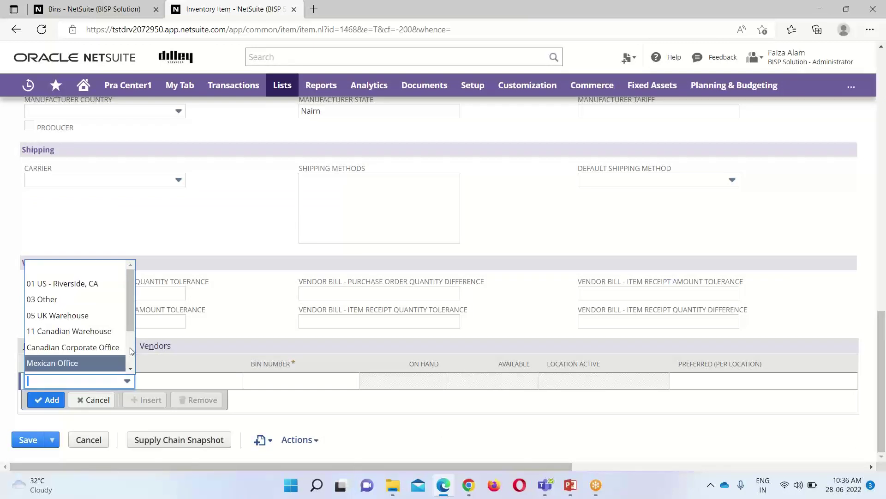
{"action": "scroll", "coordinate": [129, 314], "scroll_direction": "down", "scroll_amount": 1}
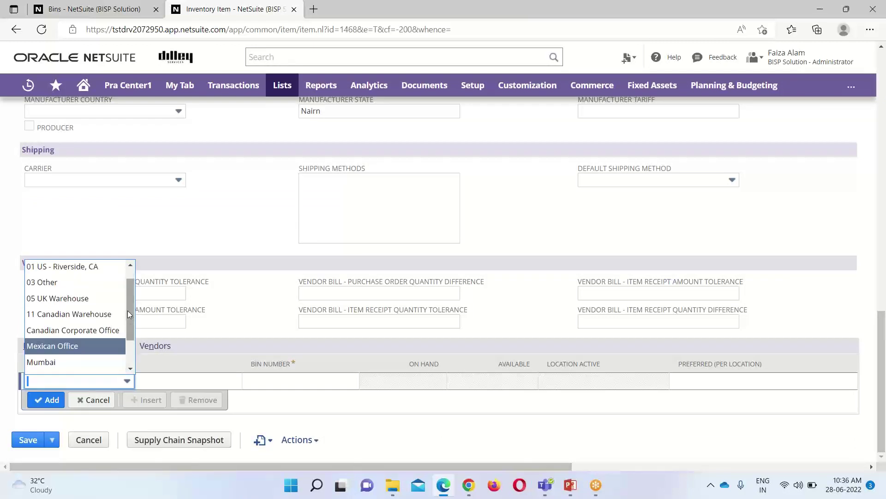
{"action": "left_click", "coordinate": [109, 329]}
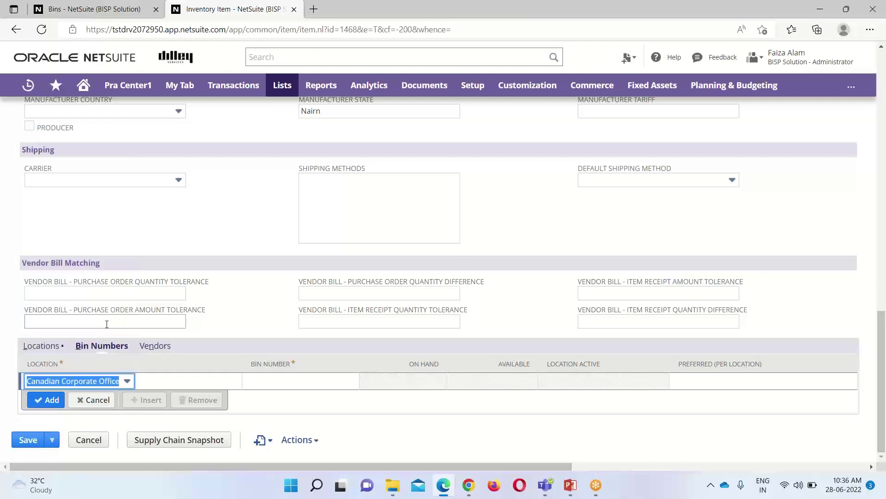
{"action": "left_click", "coordinate": [286, 384]}
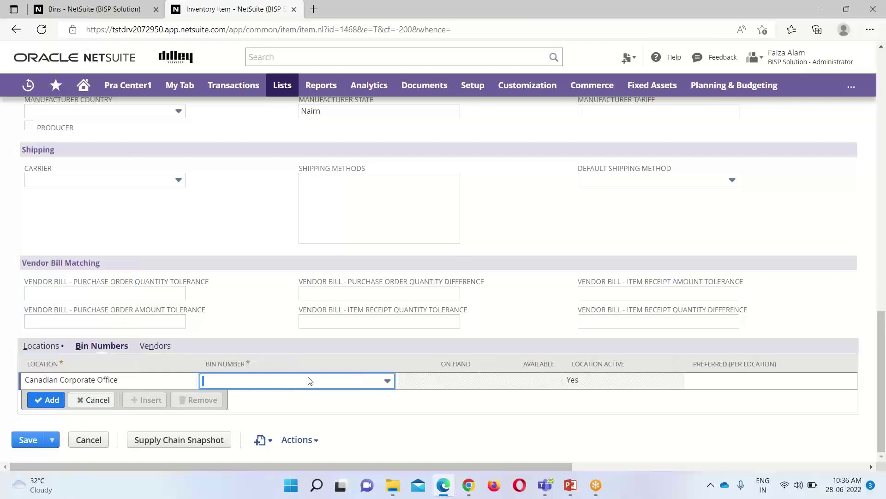
{"action": "left_click", "coordinate": [385, 382]}
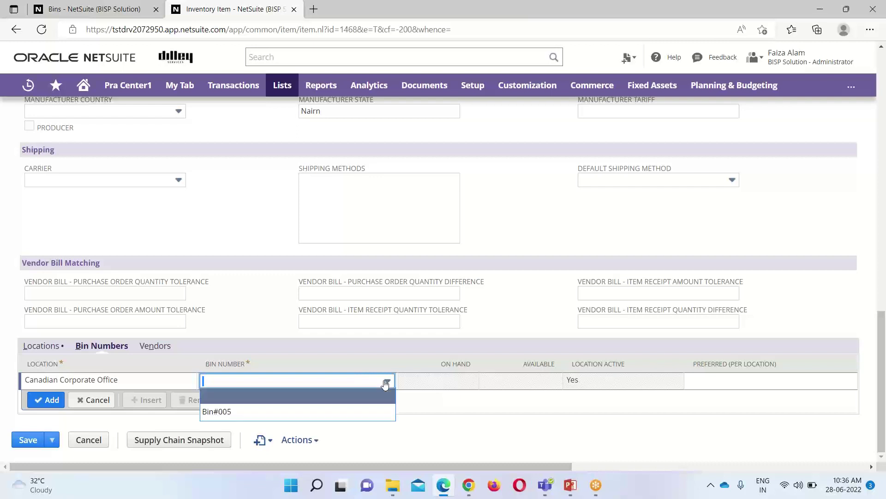
{"action": "left_click", "coordinate": [248, 412]}
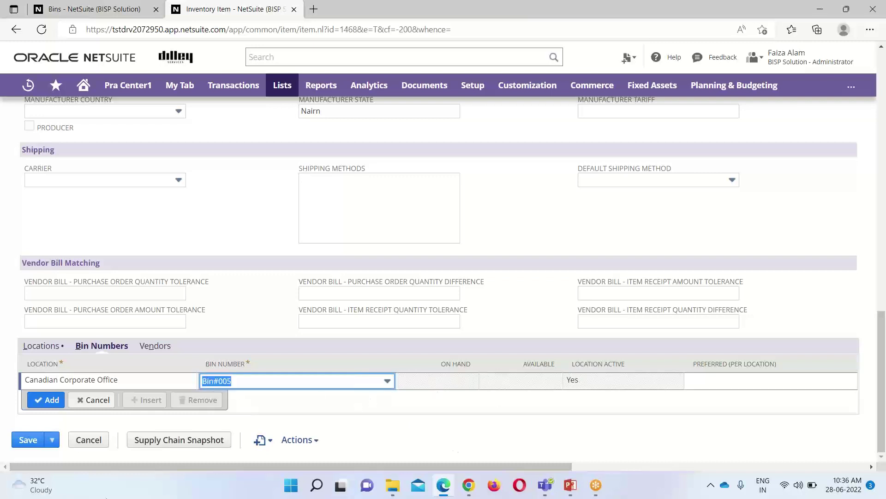
{"action": "left_click", "coordinate": [707, 381]}
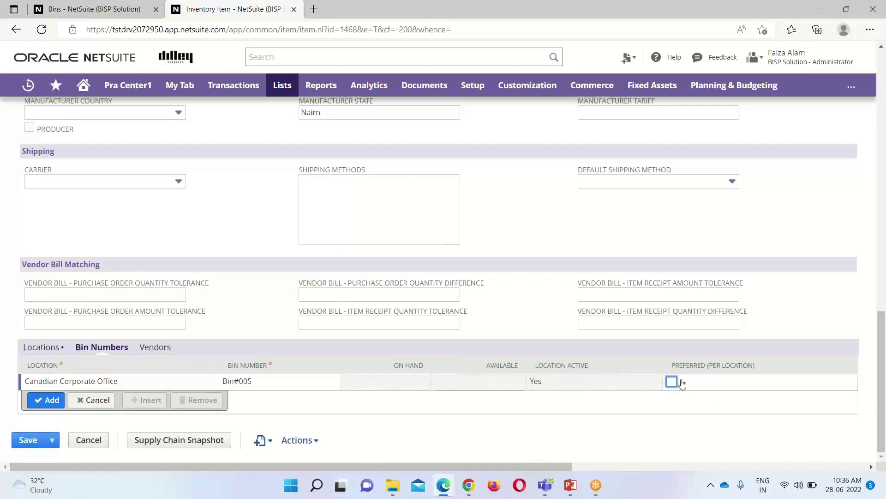
{"action": "left_click", "coordinate": [672, 381]}
{"action": "left_click", "coordinate": [46, 399]}
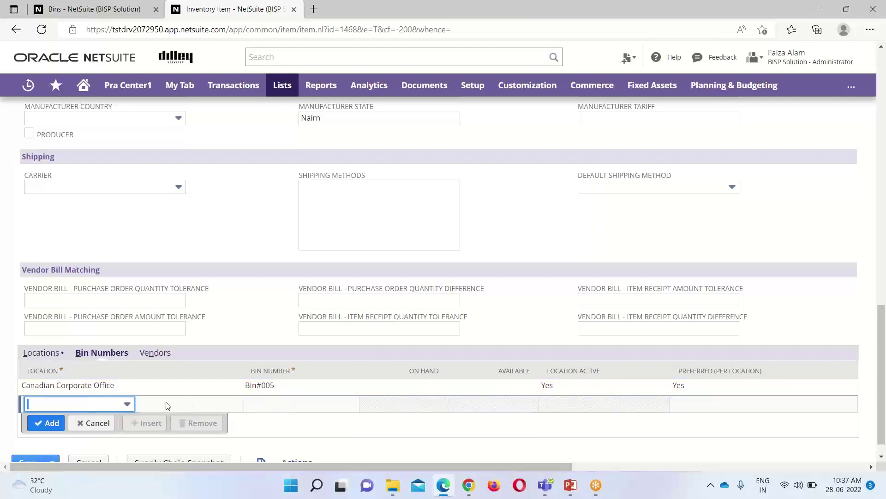
Add a second bin line with location Mexican Office and bin Bin 6009
{"action": "left_click", "coordinate": [127, 404]}
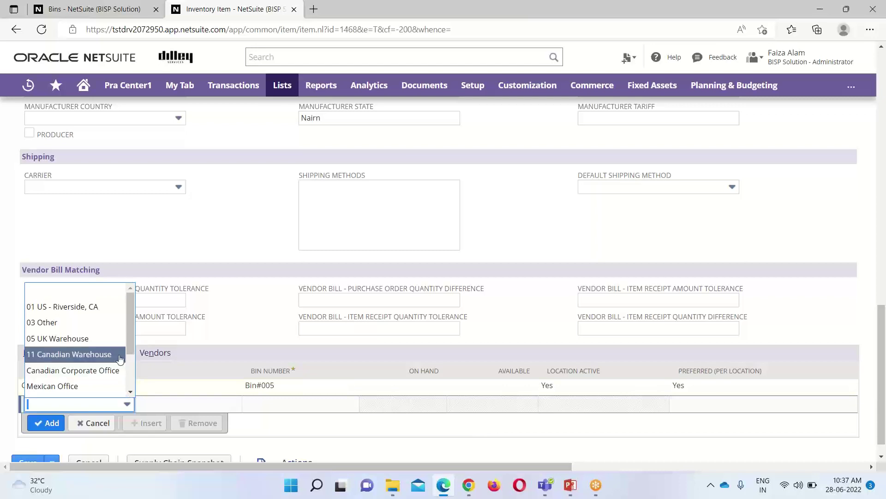
{"action": "scroll", "coordinate": [115, 347], "scroll_direction": "up", "scroll_amount": 3}
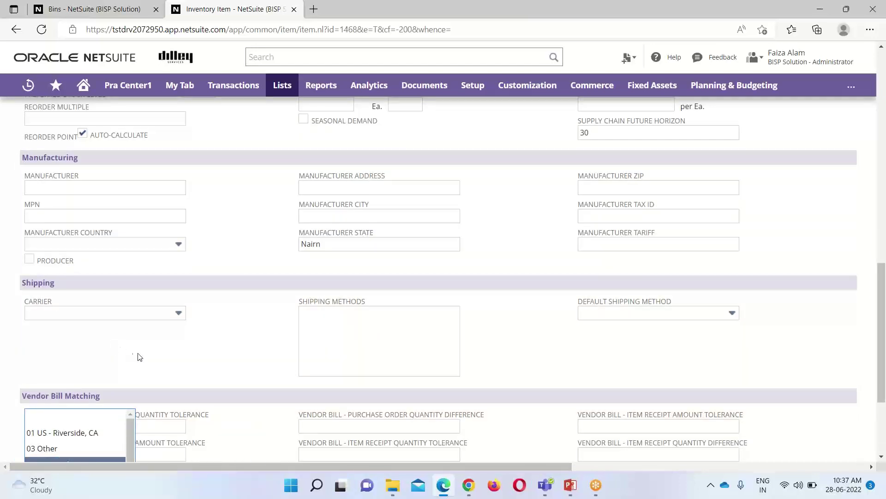
{"action": "scroll", "coordinate": [138, 357], "scroll_direction": "down", "scroll_amount": 3}
{"action": "scroll", "coordinate": [130, 317], "scroll_direction": "down", "scroll_amount": 2}
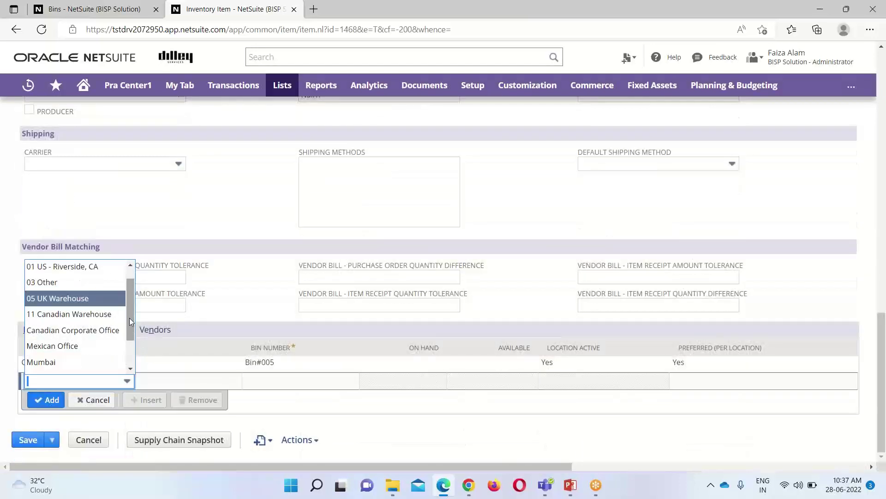
{"action": "left_click", "coordinate": [115, 328]}
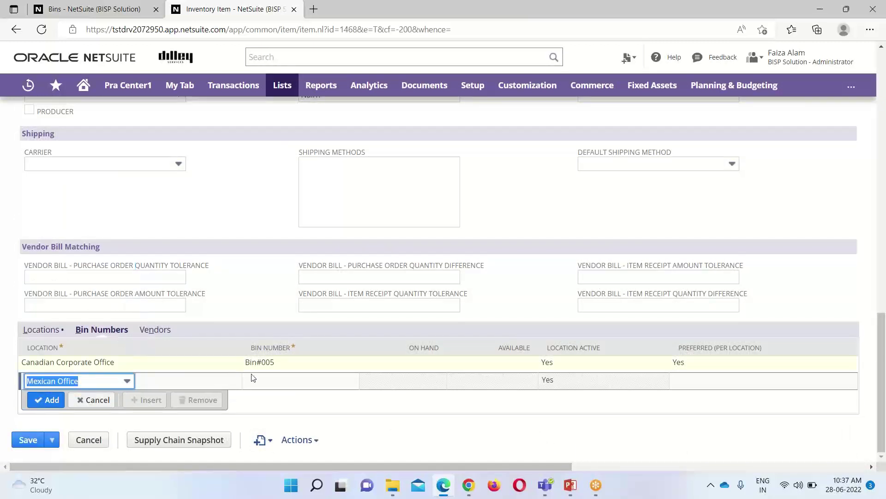
{"action": "left_click", "coordinate": [307, 383]}
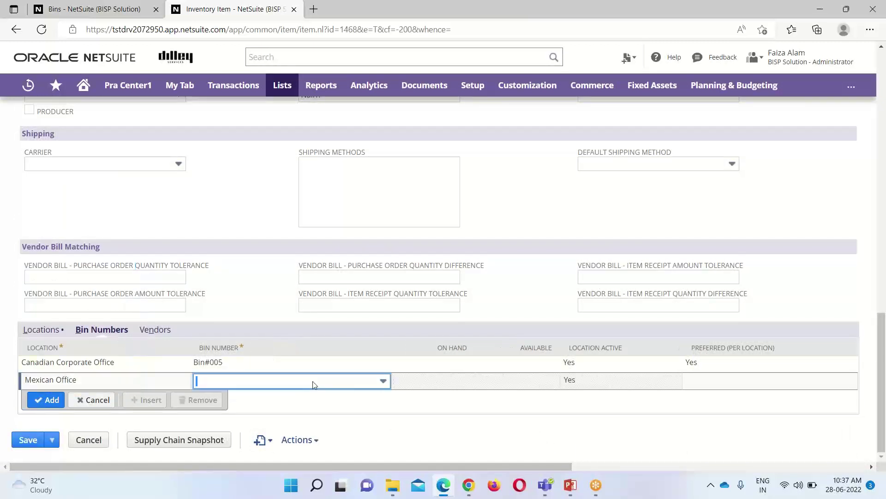
{"action": "left_click", "coordinate": [367, 383]}
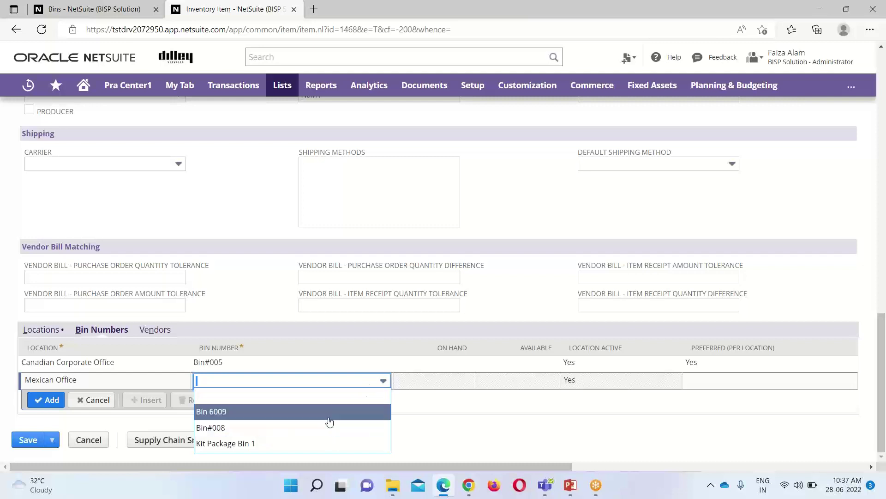
{"action": "left_click", "coordinate": [293, 417]}
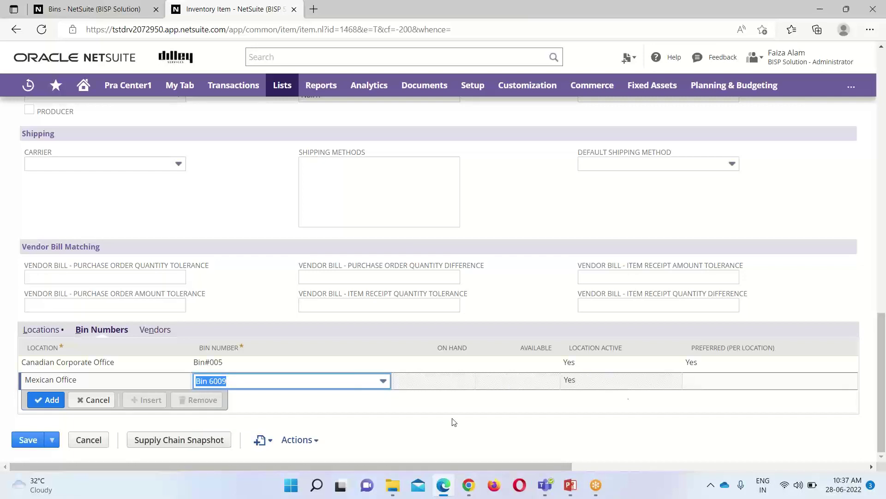
{"action": "left_click", "coordinate": [51, 400]}
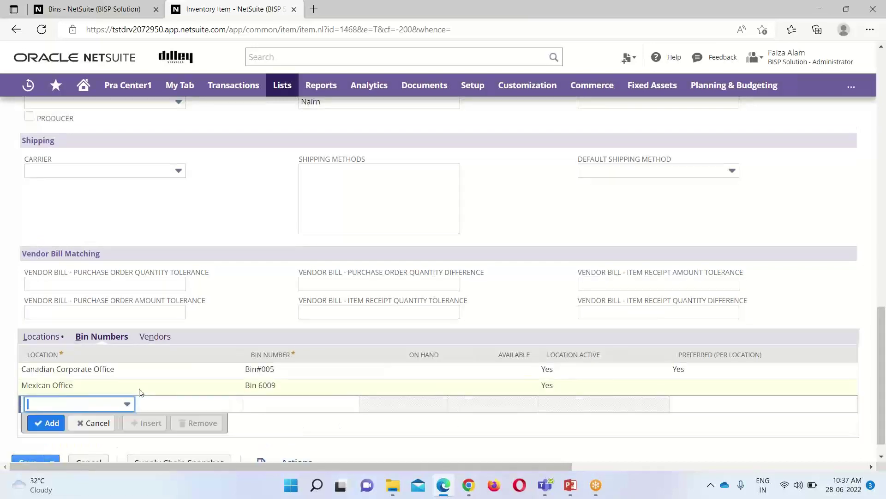
{"action": "scroll", "coordinate": [139, 388], "scroll_direction": "up", "scroll_amount": 15}
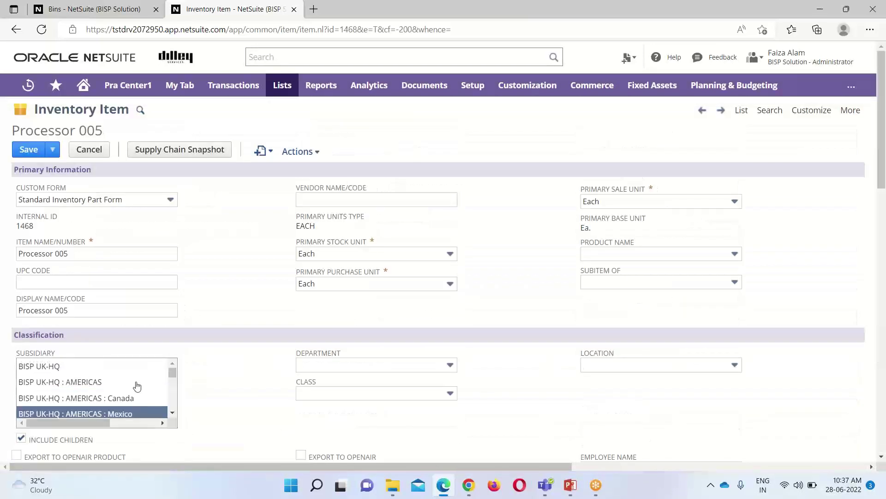
Save Processor 005 and check both bin rows on the Bin Numbers subtab
{"action": "left_click", "coordinate": [28, 149]}
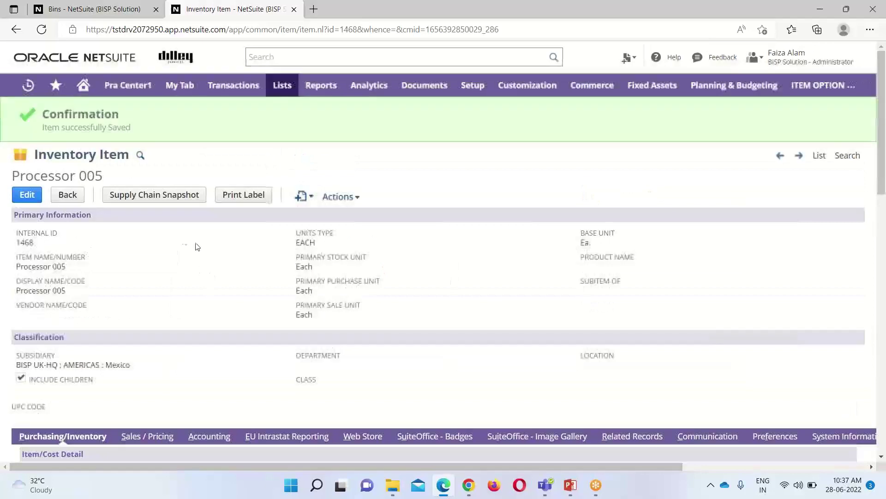
{"action": "scroll", "coordinate": [214, 260], "scroll_direction": "down", "scroll_amount": 15}
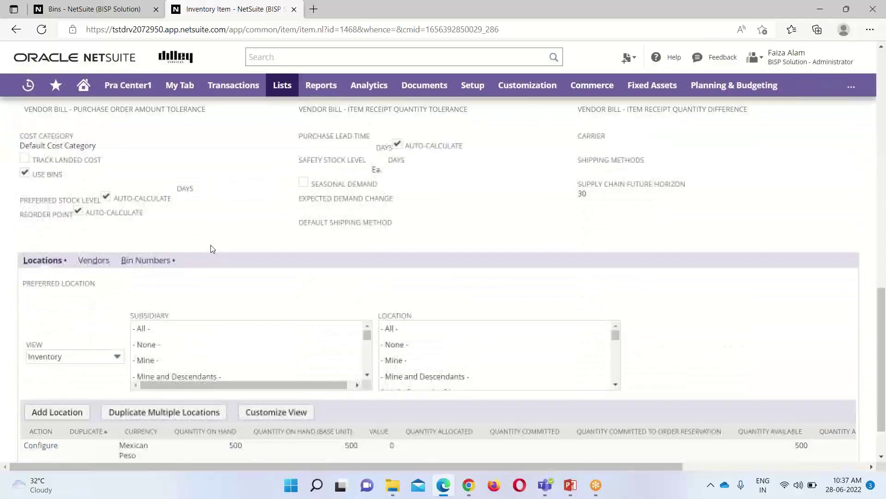
{"action": "scroll", "coordinate": [206, 251], "scroll_direction": "up", "scroll_amount": 5}
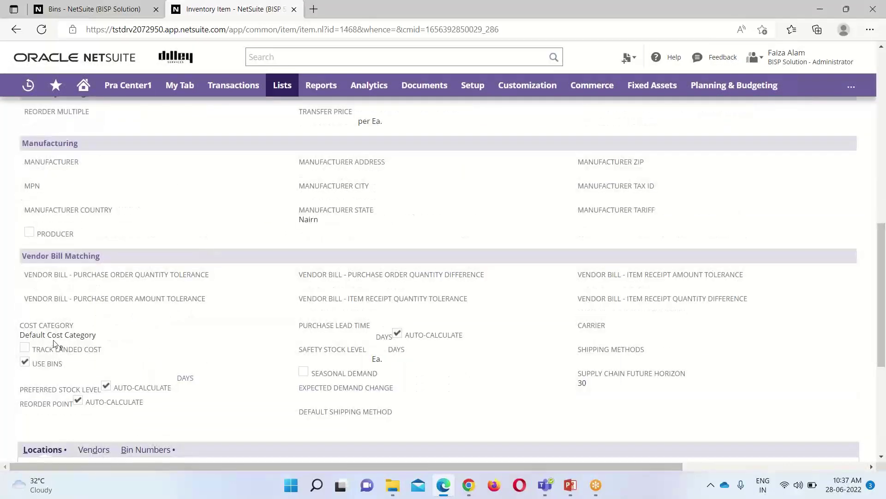
{"action": "scroll", "coordinate": [65, 346], "scroll_direction": "down", "scroll_amount": 5}
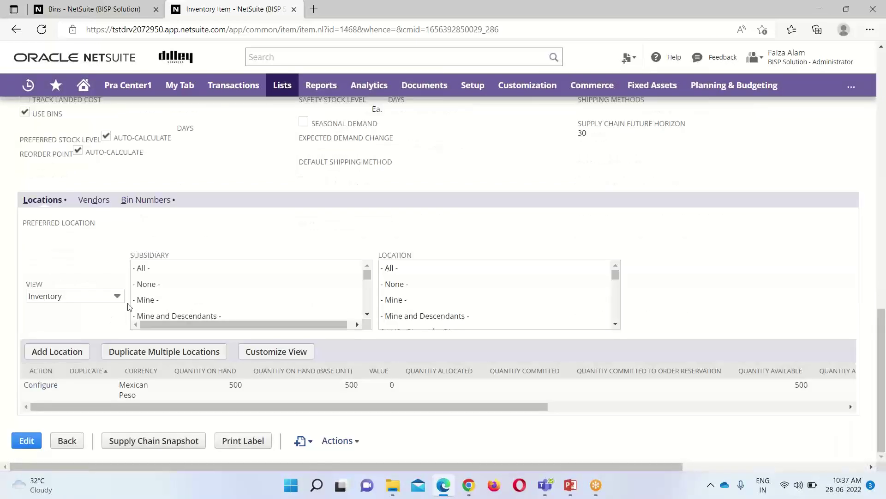
{"action": "left_click", "coordinate": [139, 202]}
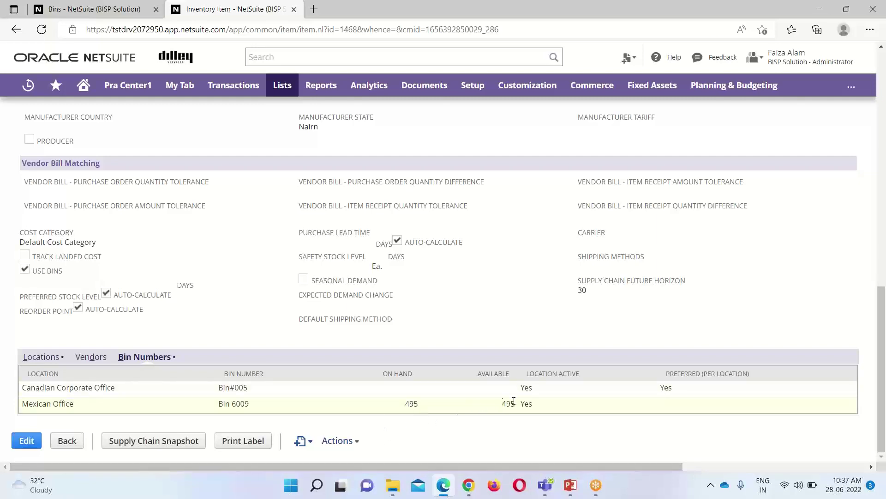
{"action": "scroll", "coordinate": [457, 390], "scroll_direction": "up", "scroll_amount": 20}
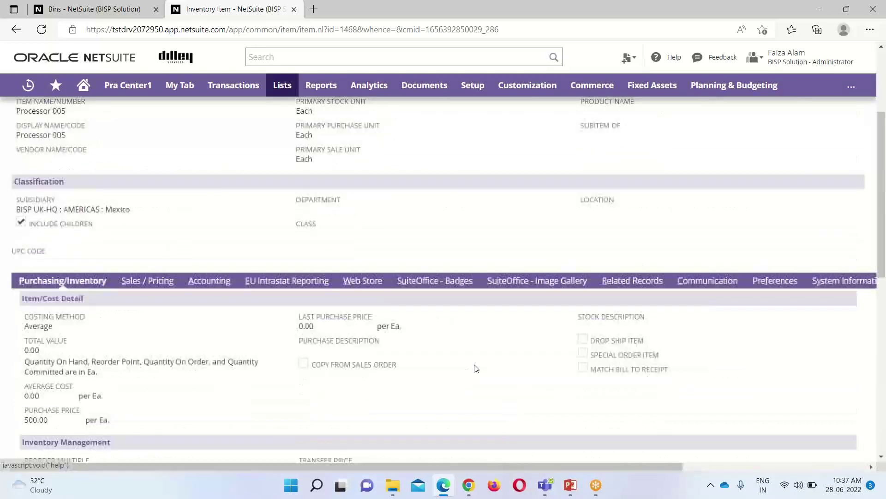
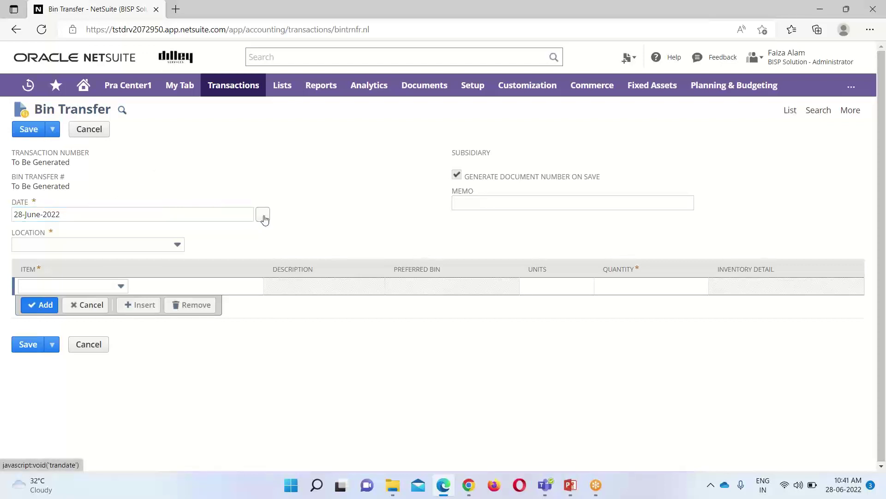
Open the date calendar on the new Bin Transfer form
{"action": "left_click", "coordinate": [263, 217]}
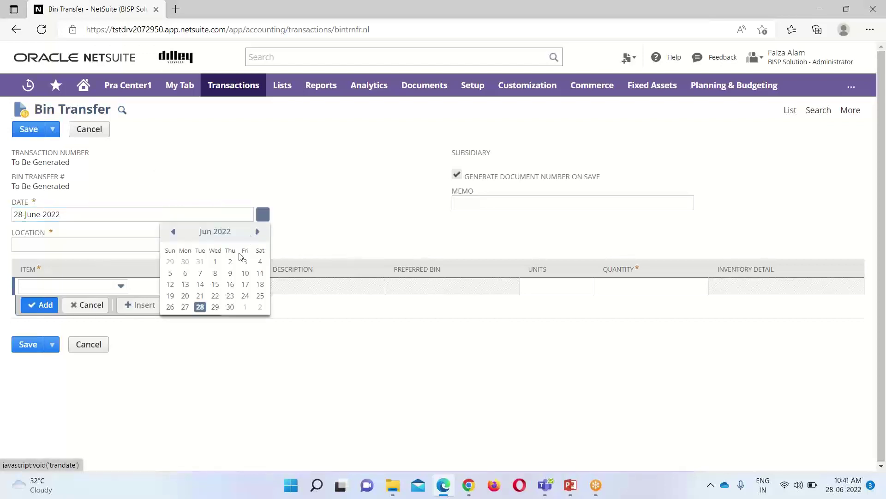
Date the transfer 22 June 2022 and initially pick Canadian Corporate Office as location
{"action": "left_click", "coordinate": [215, 296]}
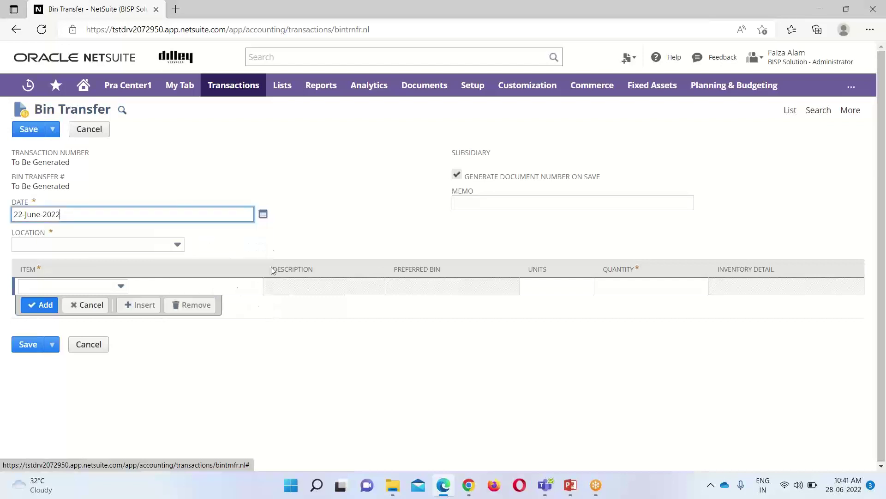
{"action": "left_click", "coordinate": [159, 246]}
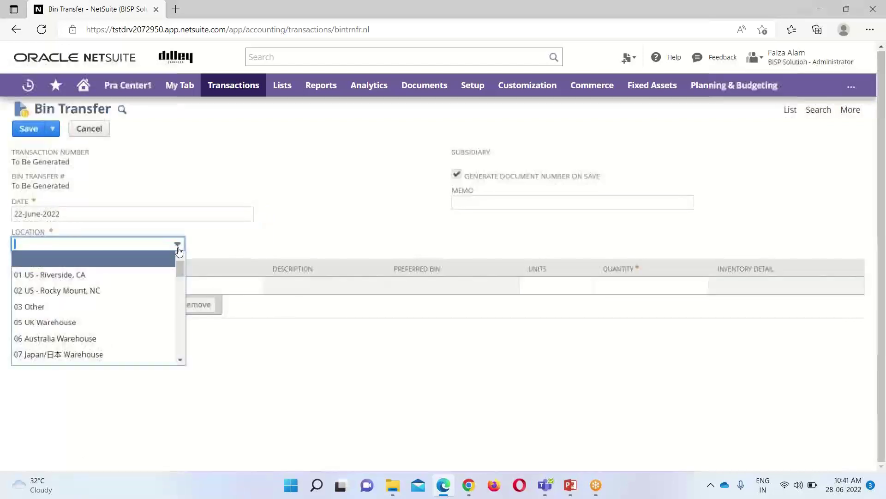
{"action": "scroll", "coordinate": [172, 295], "scroll_direction": "down", "scroll_amount": 3}
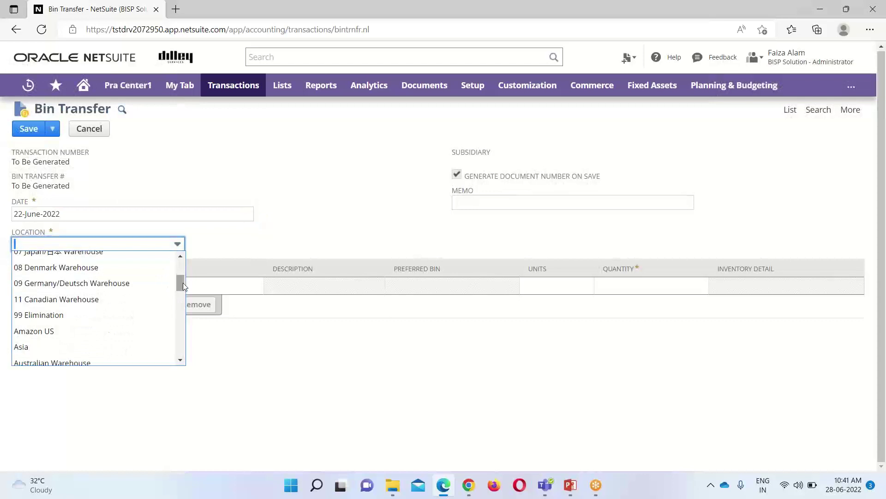
{"action": "scroll", "coordinate": [181, 283], "scroll_direction": "down", "scroll_amount": 1}
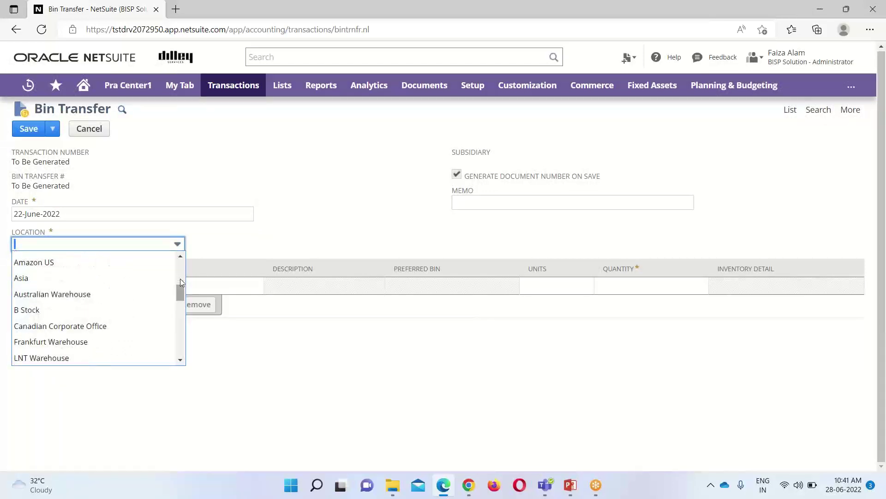
{"action": "left_click", "coordinate": [110, 326]}
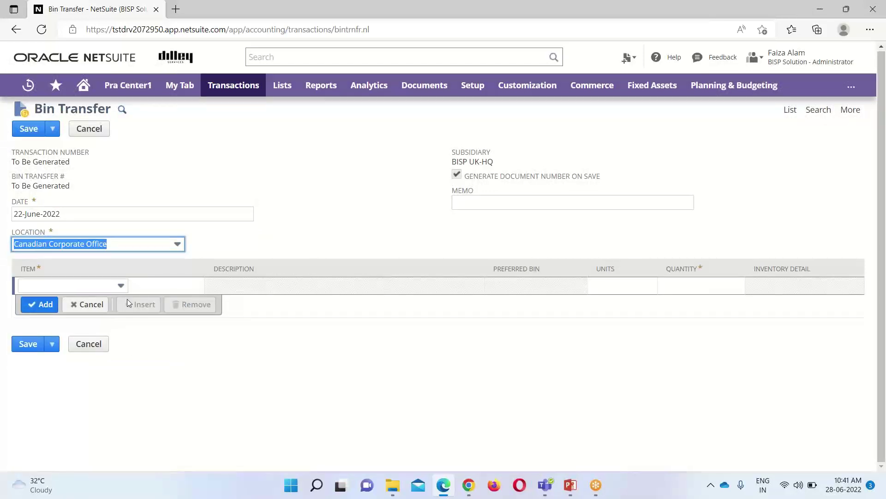
Change the location to 11 Canadian Warehouse, filling the subsidiary as Canada
{"action": "left_click", "coordinate": [175, 247]}
{"action": "left_click", "coordinate": [176, 248]}
{"action": "key", "text": "Down"}
{"action": "scroll", "coordinate": [177, 259], "scroll_direction": "up", "scroll_amount": 3}
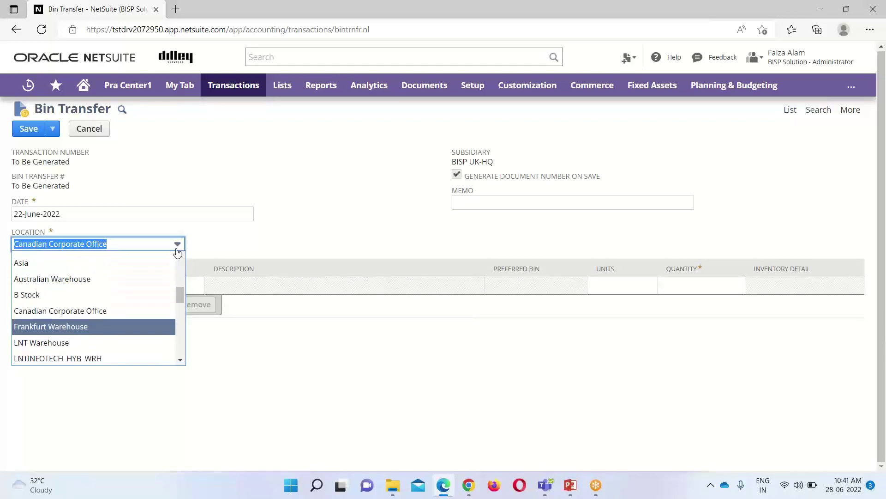
{"action": "scroll", "coordinate": [177, 258], "scroll_direction": "up", "scroll_amount": 2}
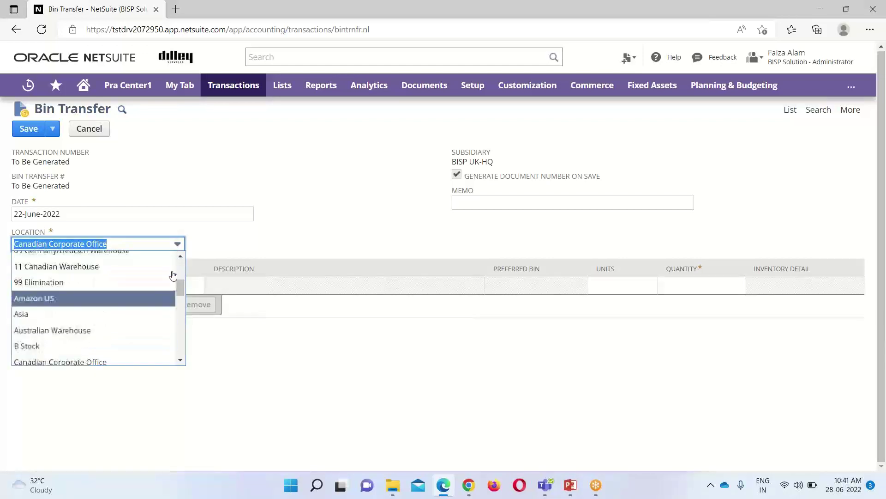
{"action": "left_click", "coordinate": [133, 267]}
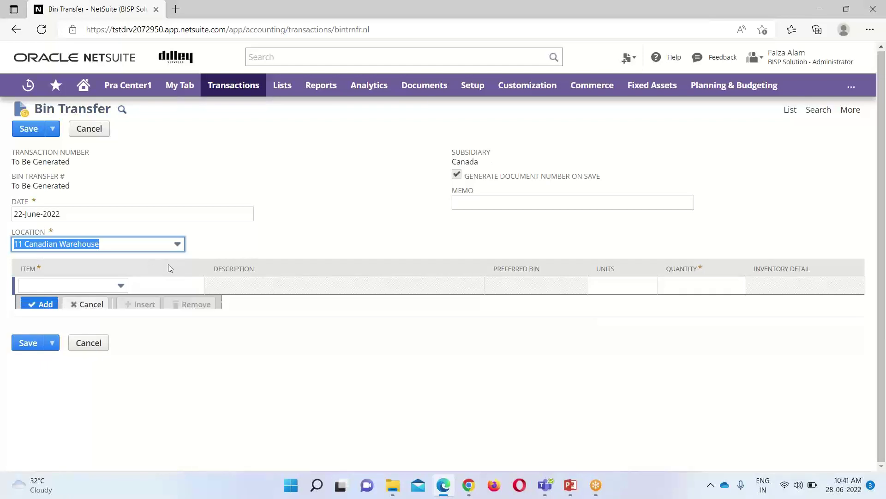
{"action": "left_click", "coordinate": [121, 286]}
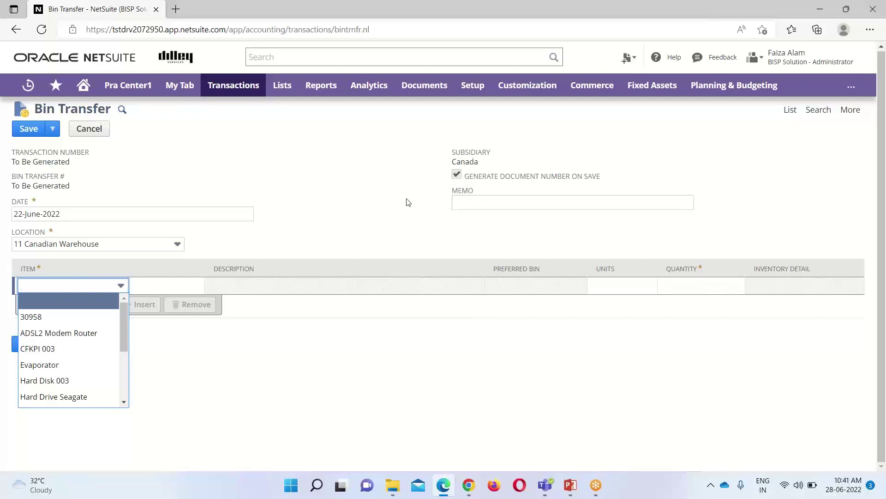
Put Hard Drive Seagate on the line with quantity 3 and bring up its inventory detail
{"action": "left_click", "coordinate": [300, 227]}
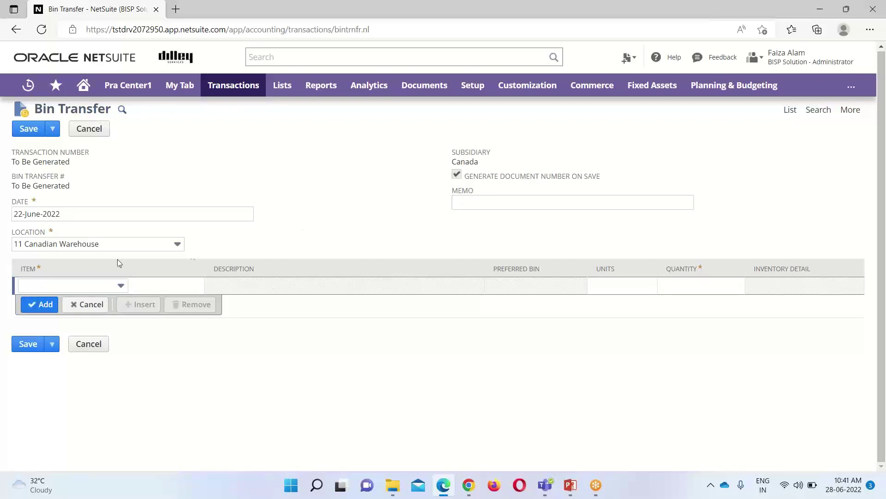
{"action": "left_click", "coordinate": [120, 287]}
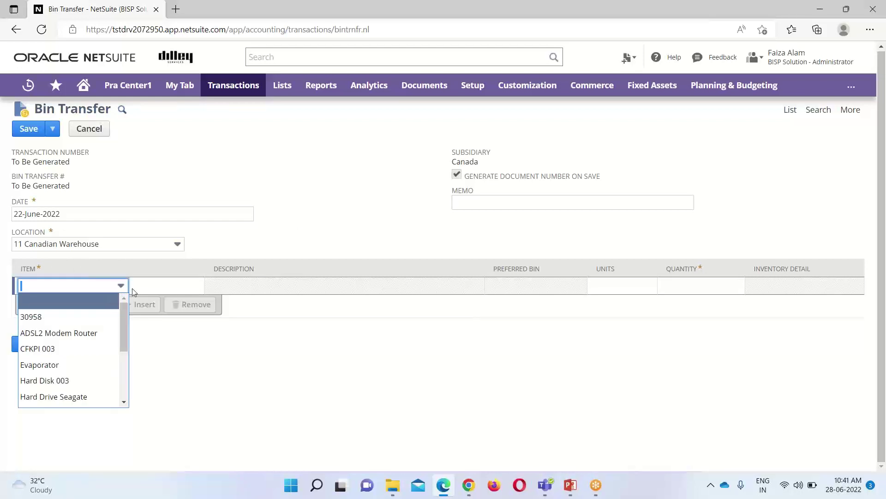
{"action": "scroll", "coordinate": [103, 330], "scroll_direction": "down", "scroll_amount": 1}
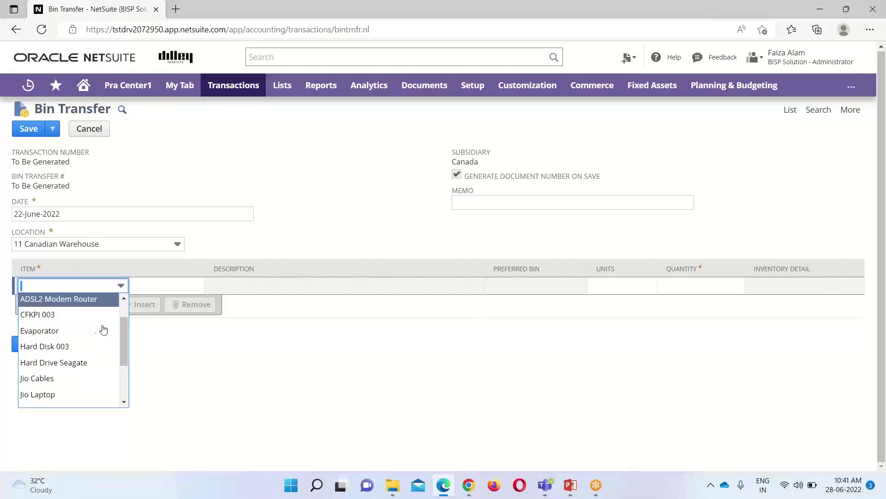
{"action": "left_click", "coordinate": [74, 362]}
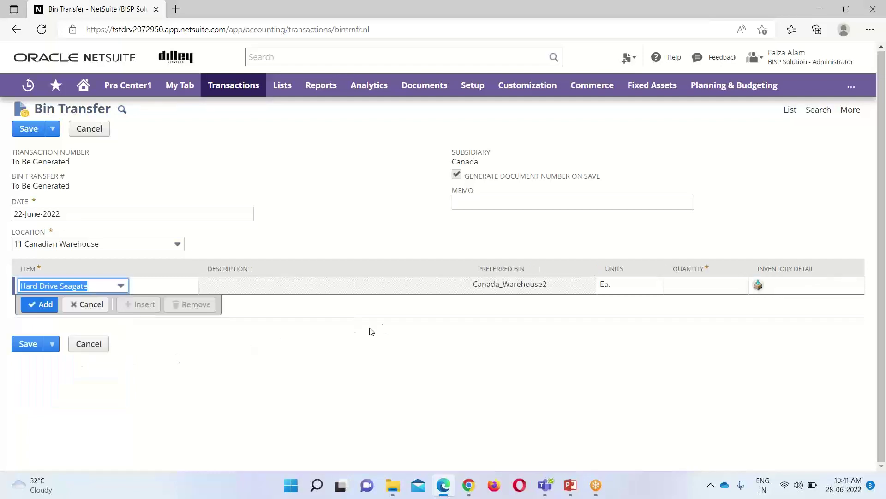
{"action": "left_click", "coordinate": [686, 289]}
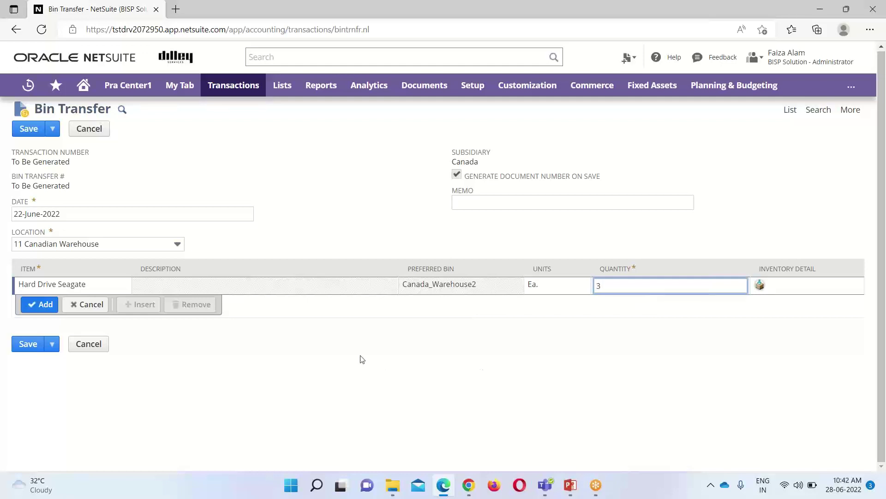
{"action": "left_click", "coordinate": [760, 284]}
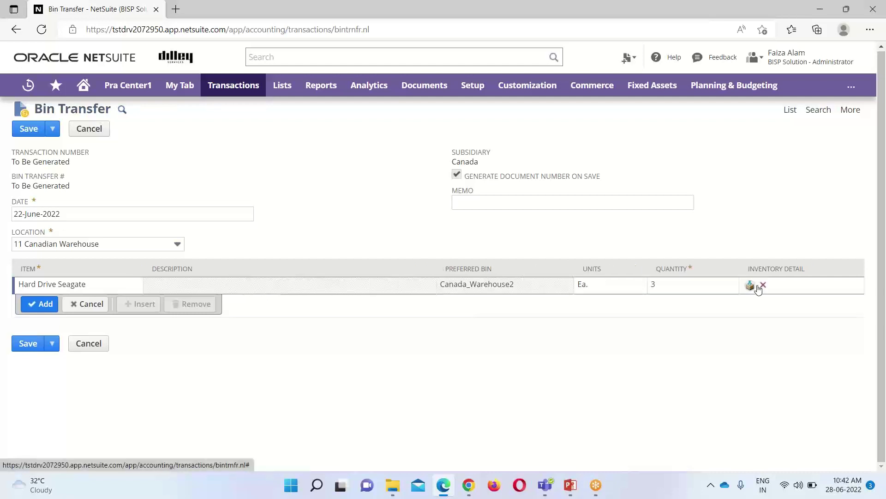
{"action": "left_click", "coordinate": [752, 284]}
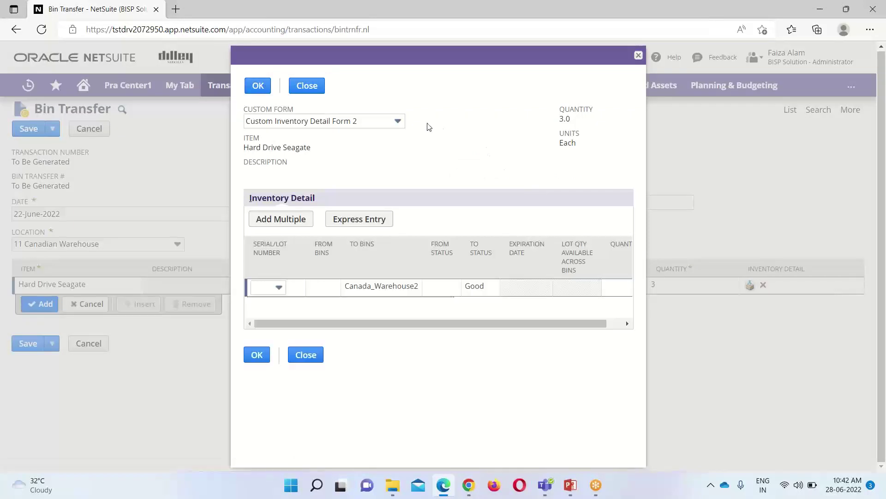
Choose lot 20220601 and set its destination bin to Bin_Canada_WH
{"action": "left_click", "coordinate": [279, 285]}
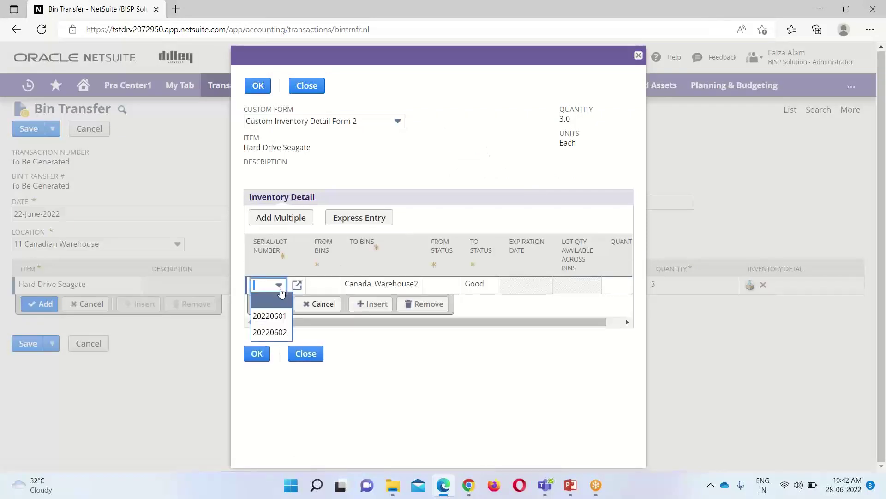
{"action": "left_click", "coordinate": [279, 318]}
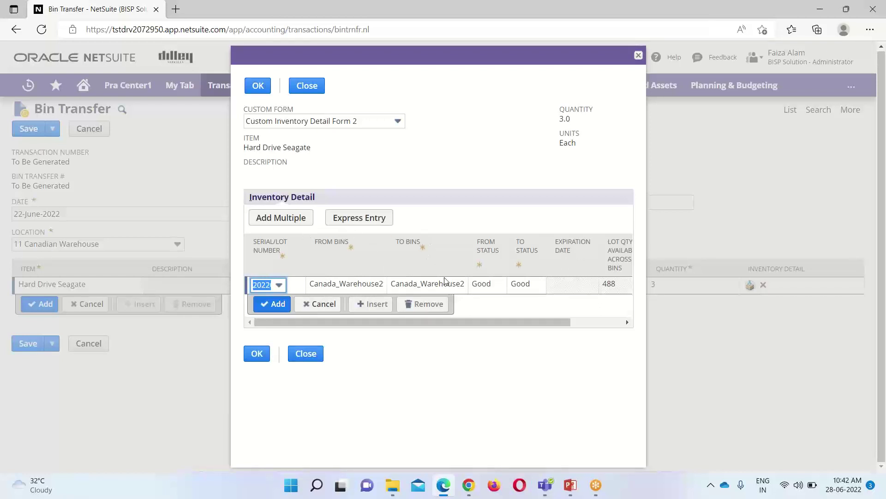
{"action": "left_click", "coordinate": [424, 283]}
{"action": "left_click", "coordinate": [408, 285]}
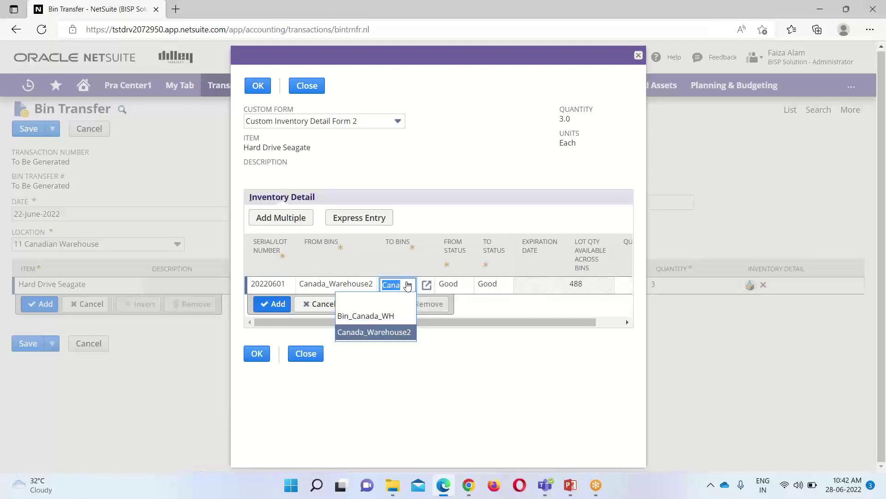
{"action": "left_click", "coordinate": [387, 332]}
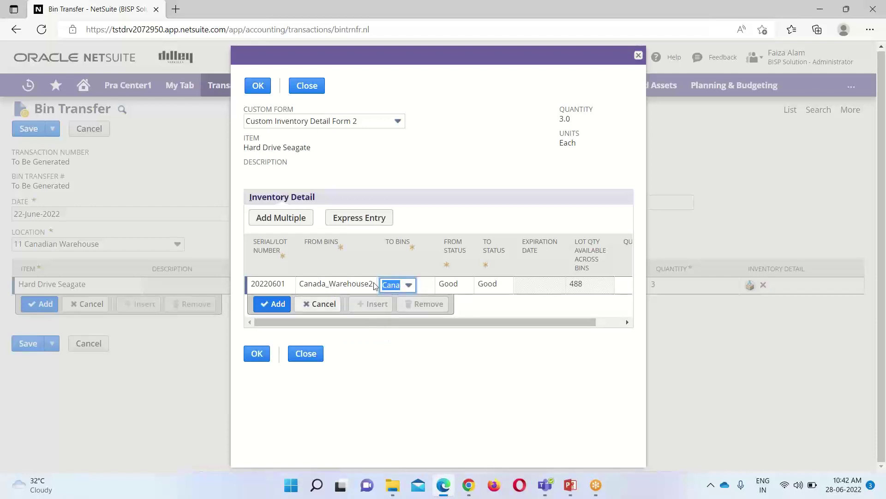
{"action": "left_click", "coordinate": [409, 286]}
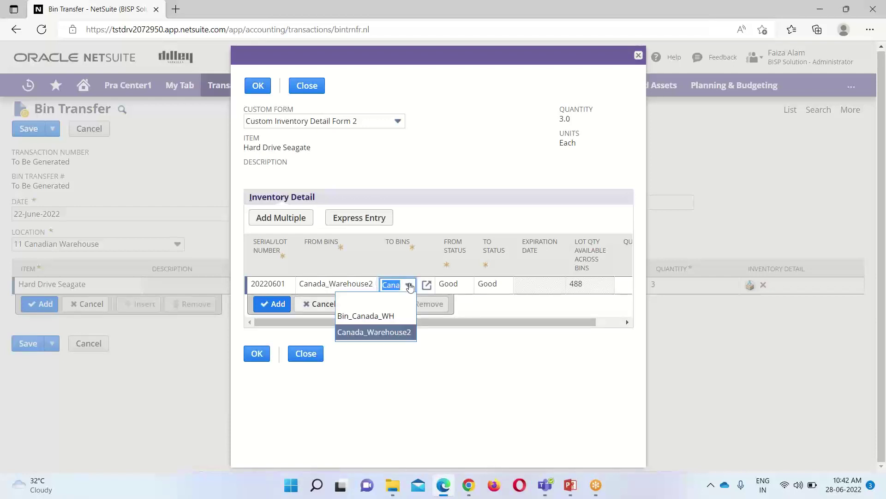
{"action": "left_click", "coordinate": [402, 317]}
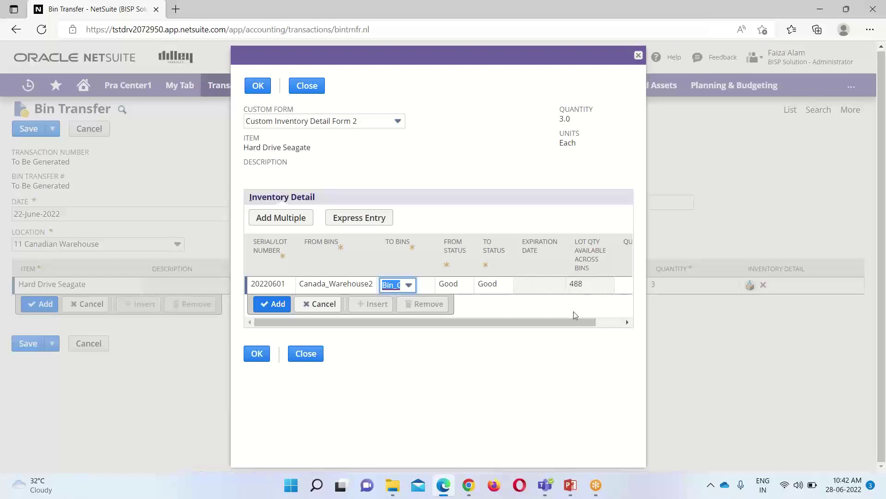
Enter quantity 3 for the lot and add the line to the inventory detail
{"action": "left_click_drag", "start_coordinate": [569, 320], "coordinate": [590, 319]}
{"action": "left_click", "coordinate": [605, 284]}
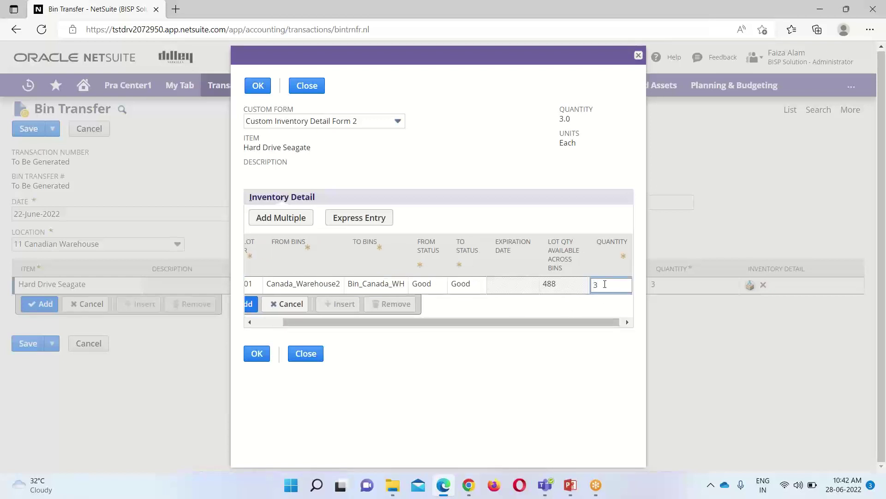
{"action": "type", "text": "3"}
{"action": "left_click", "coordinate": [249, 305]}
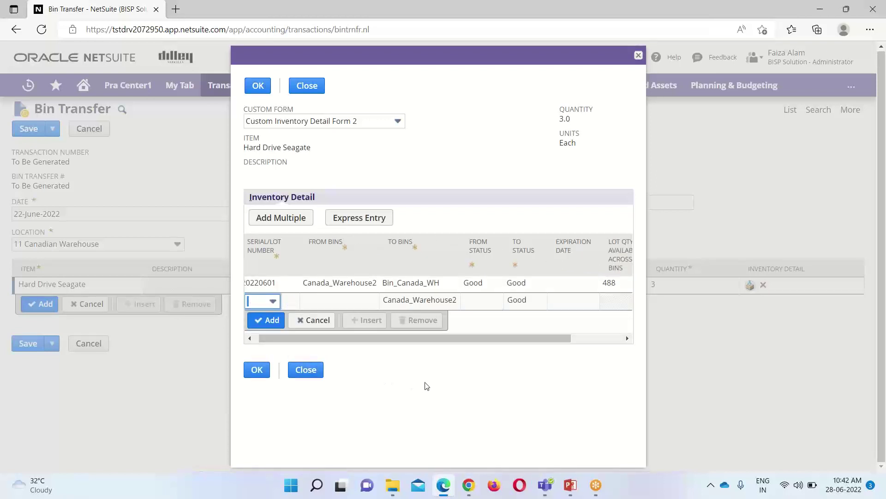
Confirm the inventory detail with OK and save the Bin Transfer
{"action": "mouse_move", "coordinate": [390, 342]}
{"action": "left_mouse_down"}
{"action": "mouse_move", "coordinate": [546, 336]}
{"action": "mouse_move", "coordinate": [388, 343]}
{"action": "left_mouse_up"}
{"action": "left_click", "coordinate": [257, 369]}
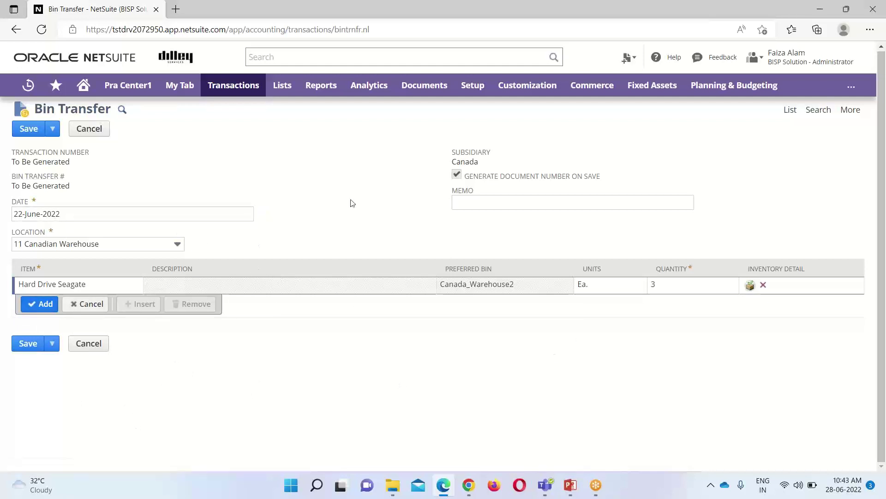
{"action": "left_click", "coordinate": [44, 130]}
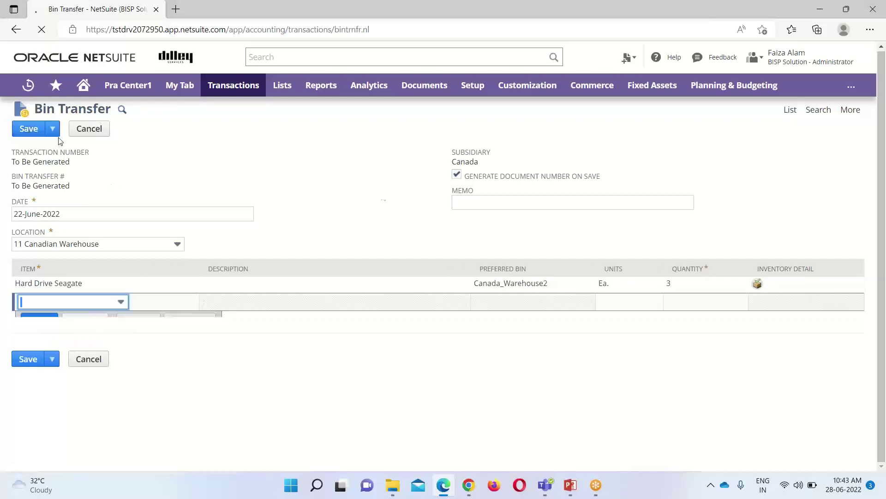